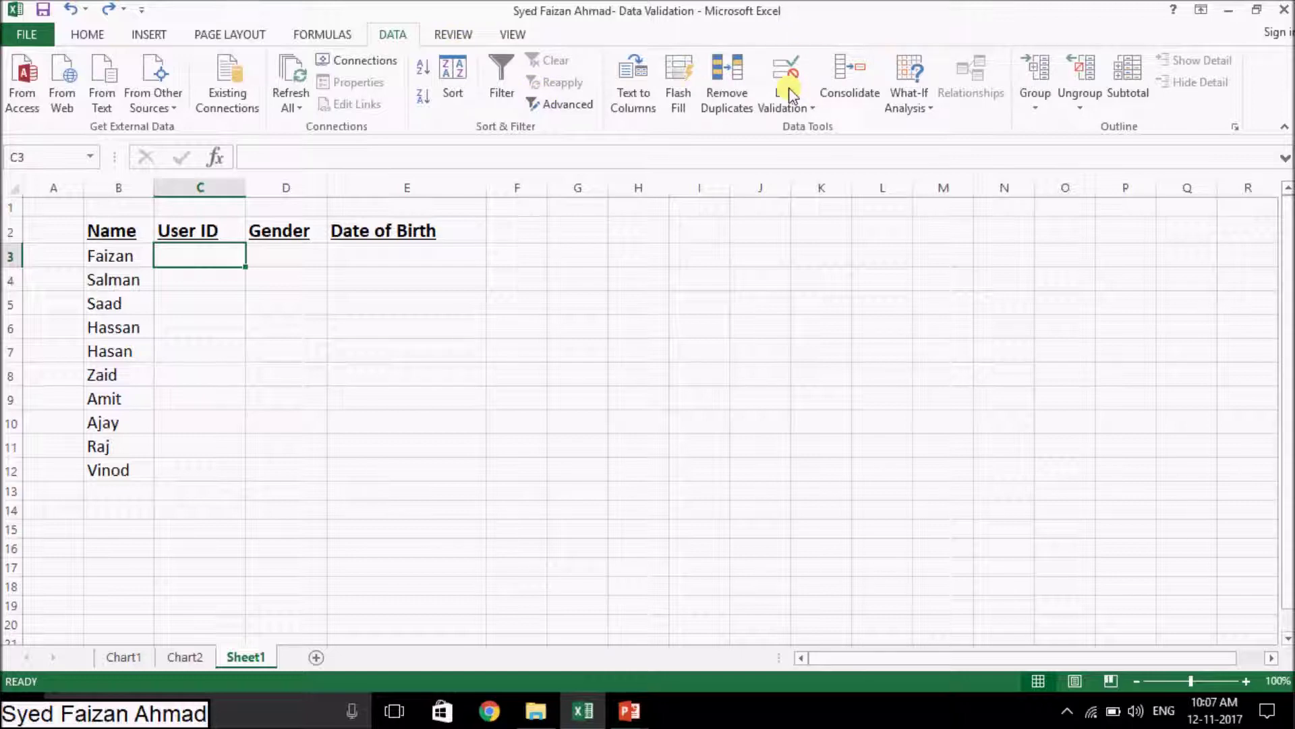
- Give C3 a whole-number rule between 11 and 25, changing the old maximum 19 to 25
{"action": "left_click", "coordinate": [801, 70]}
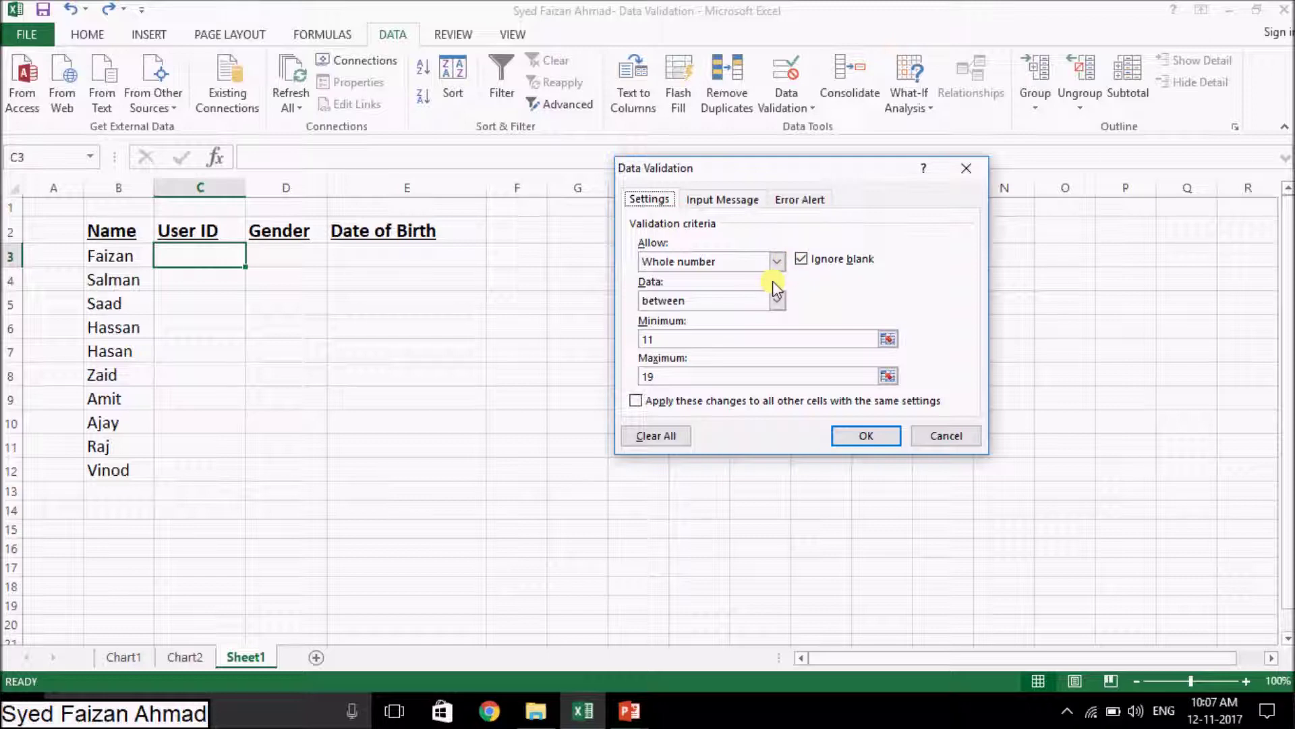
{"action": "left_click", "coordinate": [777, 262]}
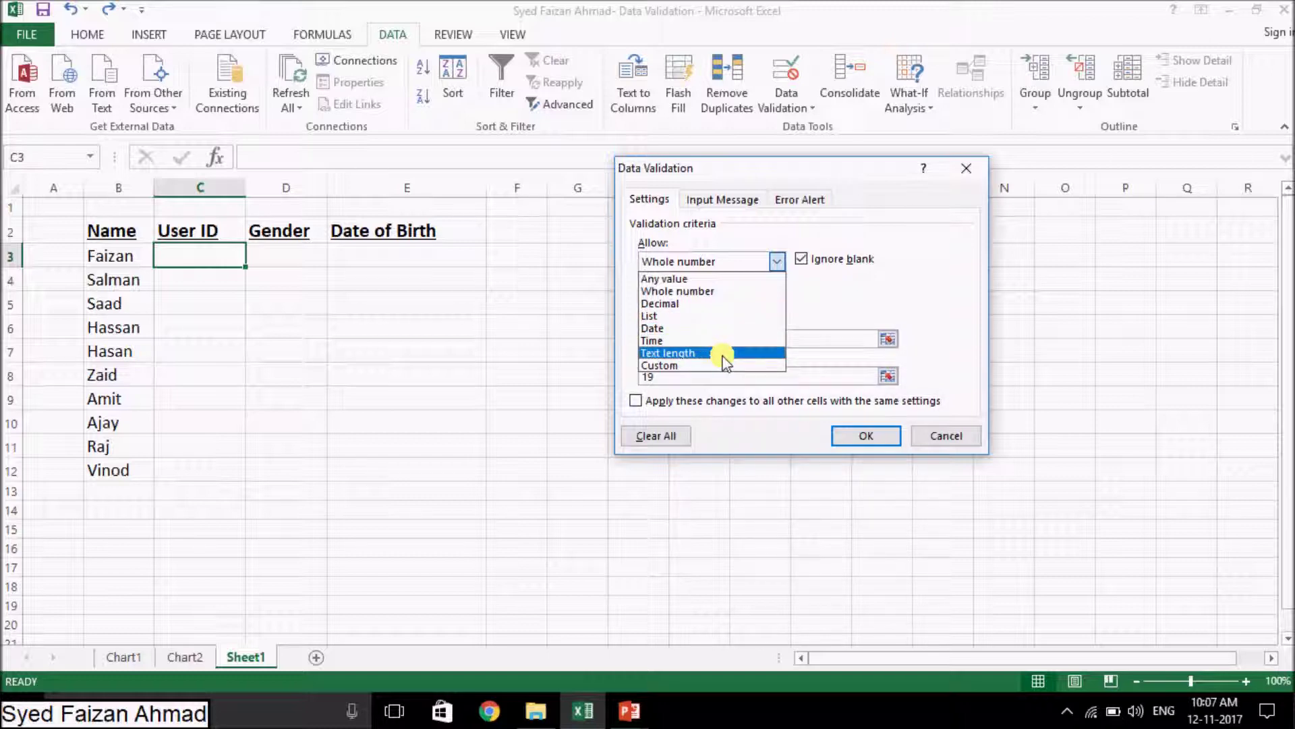
{"action": "left_click", "coordinate": [724, 291]}
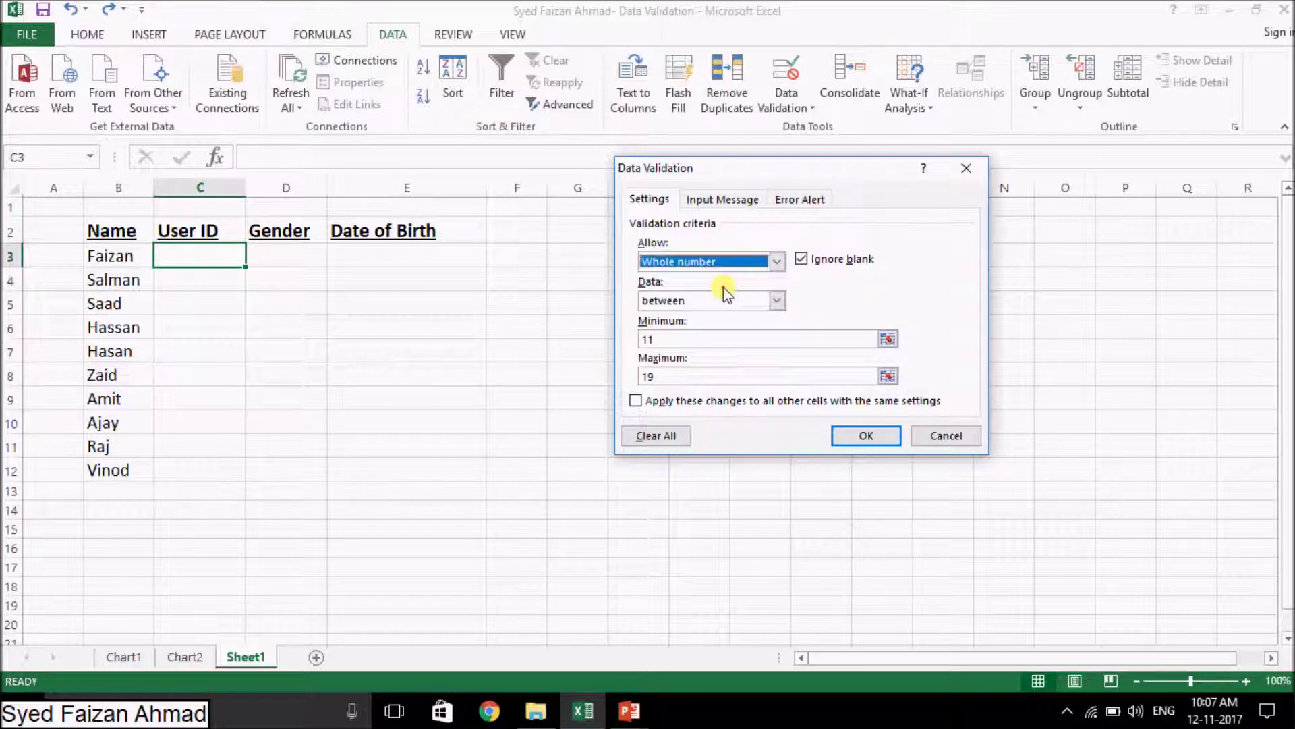
{"action": "left_click", "coordinate": [776, 301]}
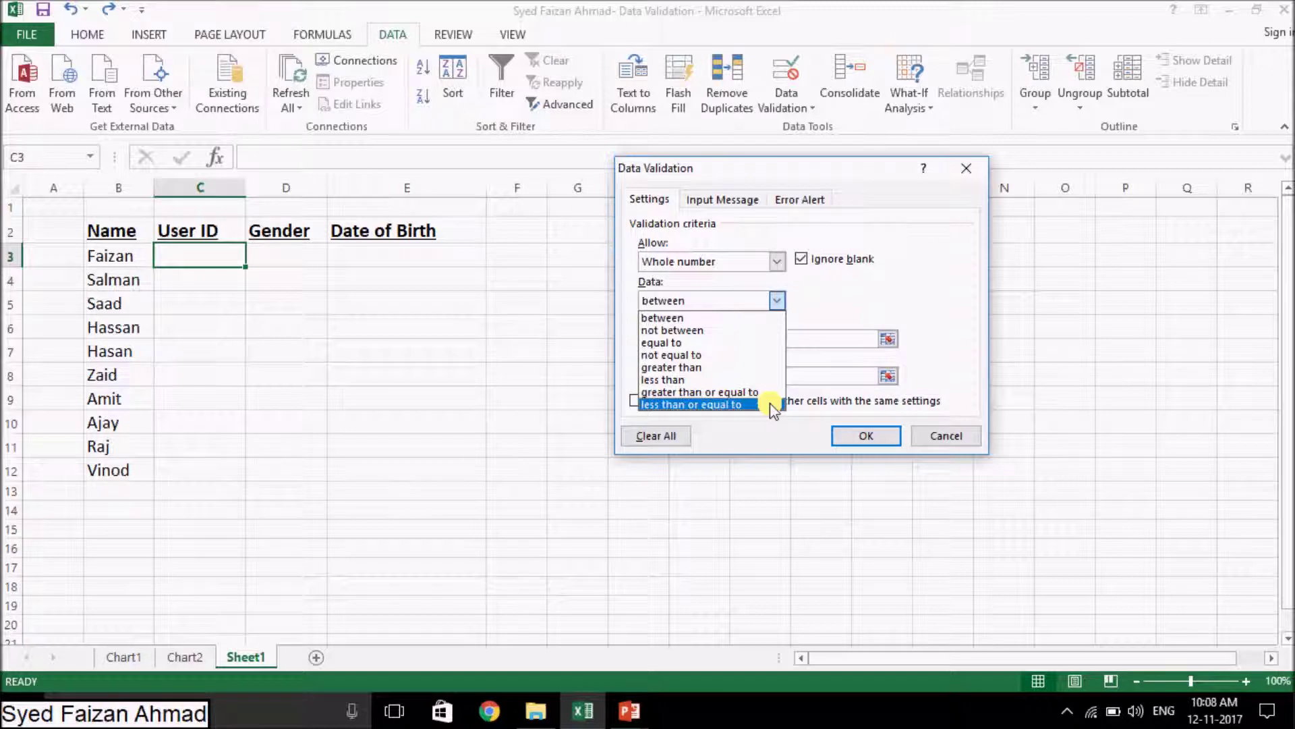
{"action": "left_click", "coordinate": [888, 313]}
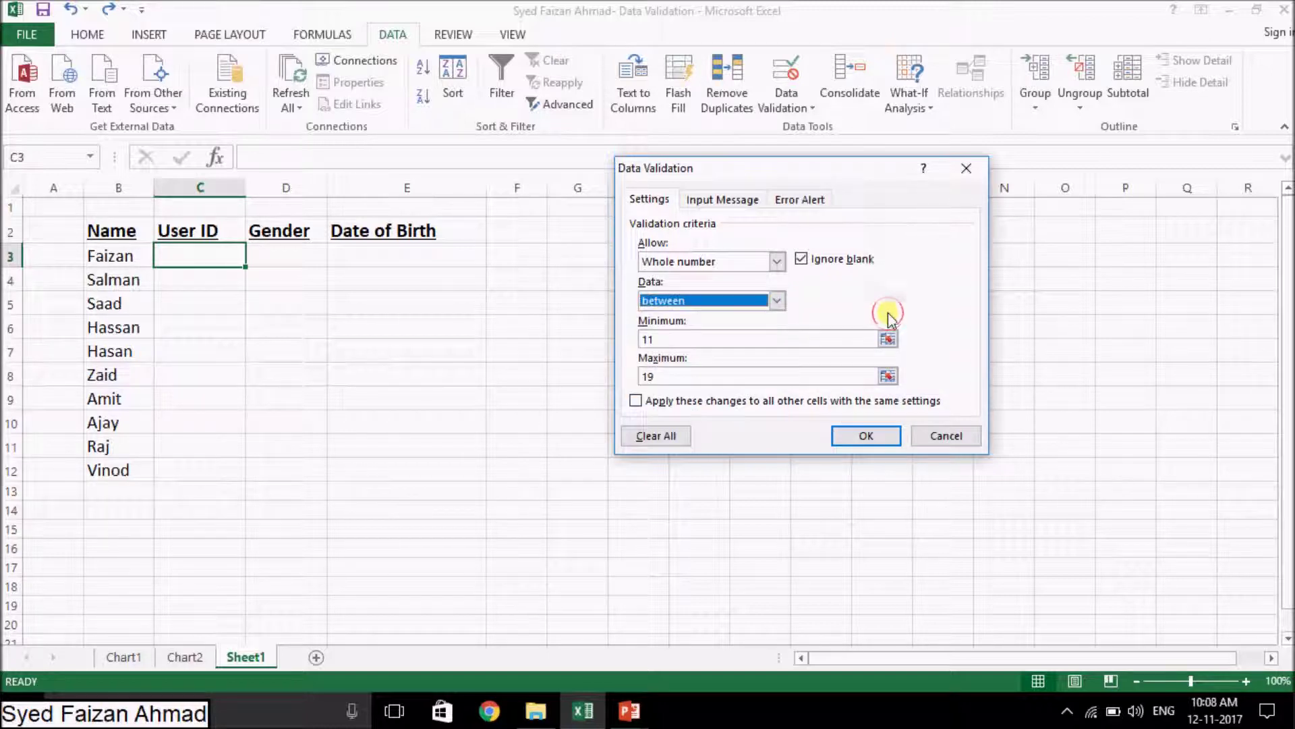
{"action": "left_click", "coordinate": [716, 341]}
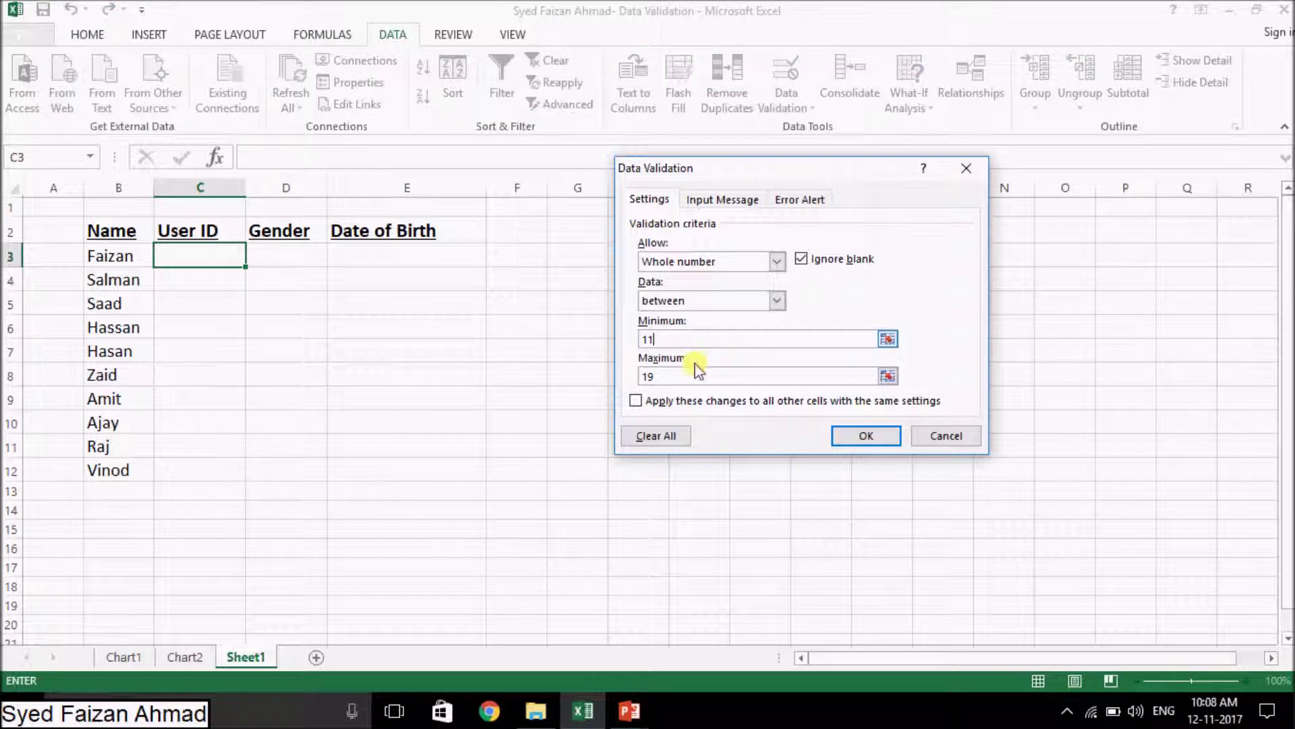
{"action": "left_click", "coordinate": [668, 377]}
{"action": "key", "text": "BackSpace"}
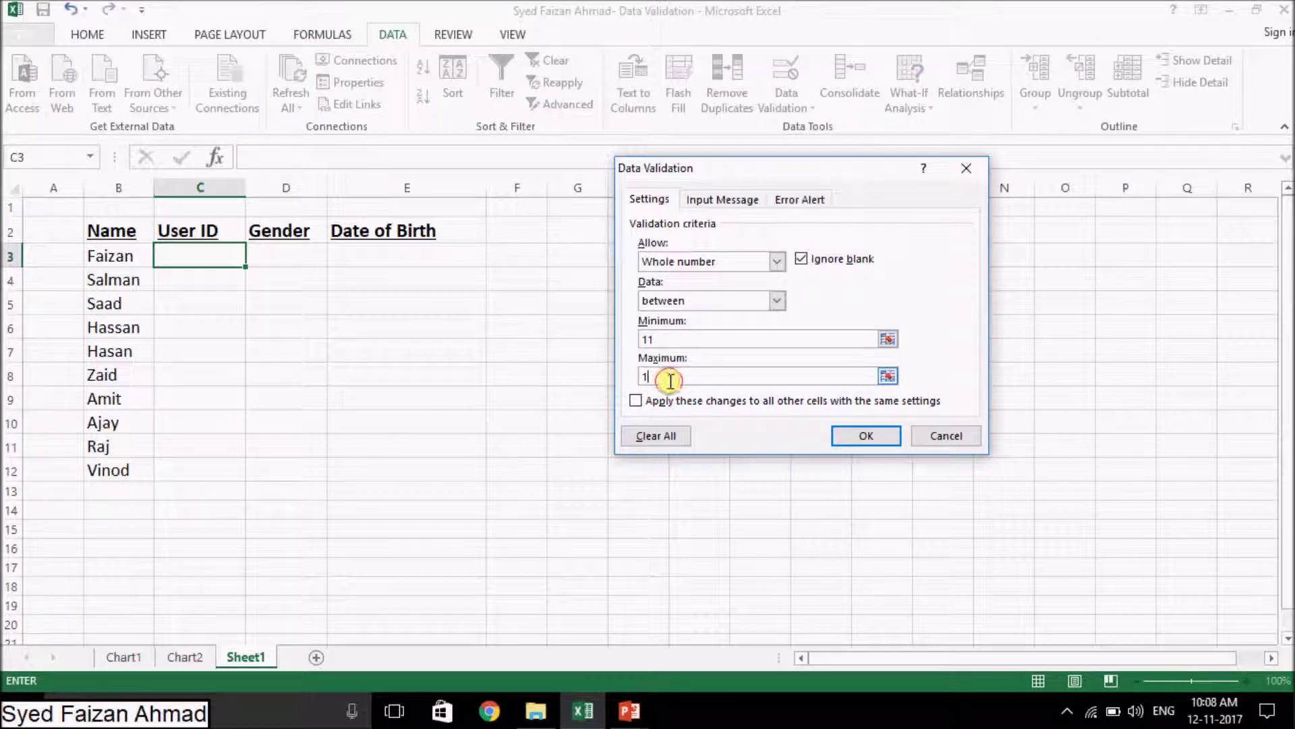
{"action": "key", "text": "BackSpace"}
{"action": "type", "text": "25"}
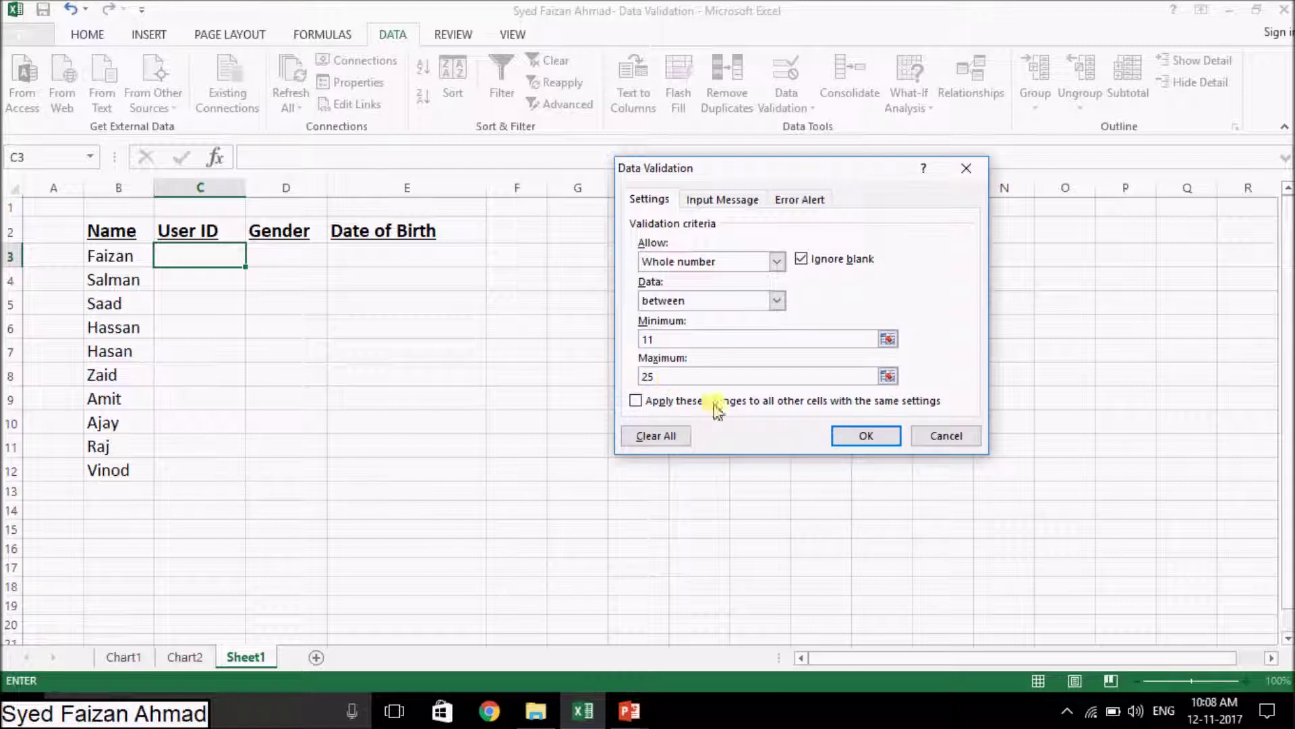
{"action": "left_click", "coordinate": [860, 438]}
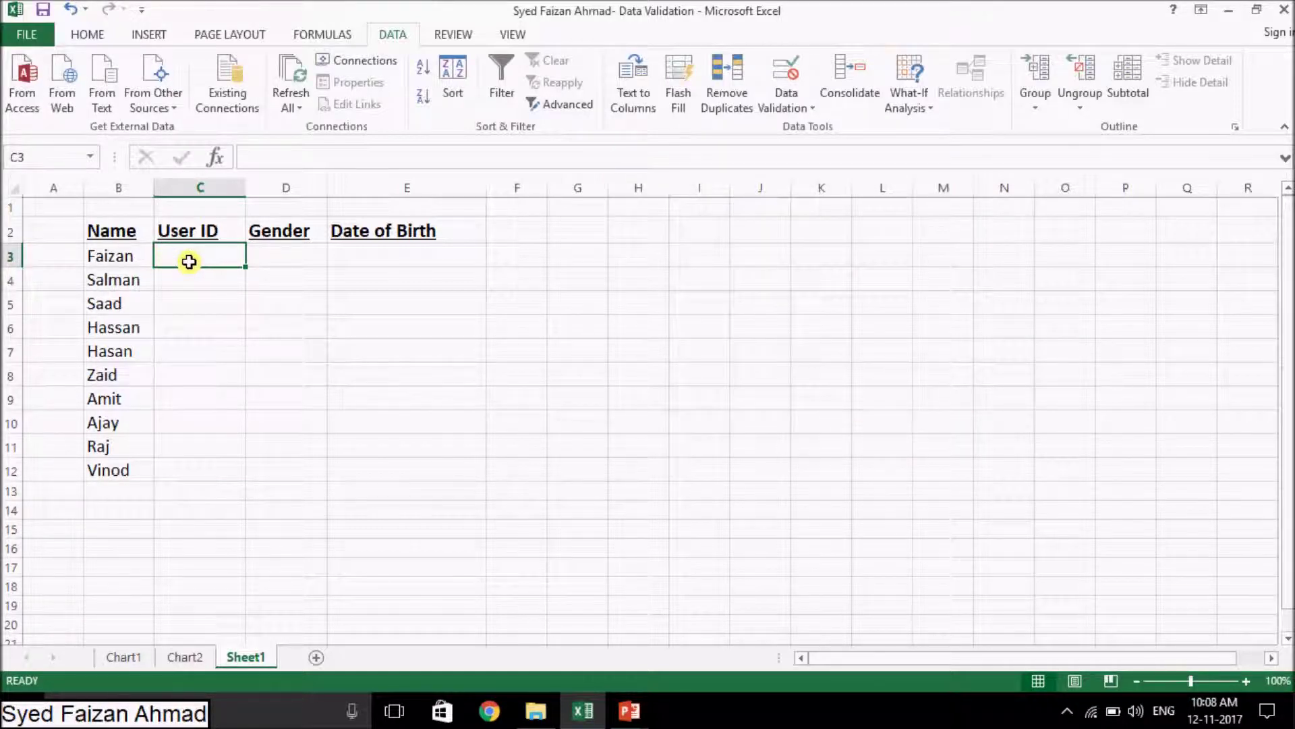
- Enter 11 in C3, then replace it with User ID 15
{"action": "type", "text": "11"}
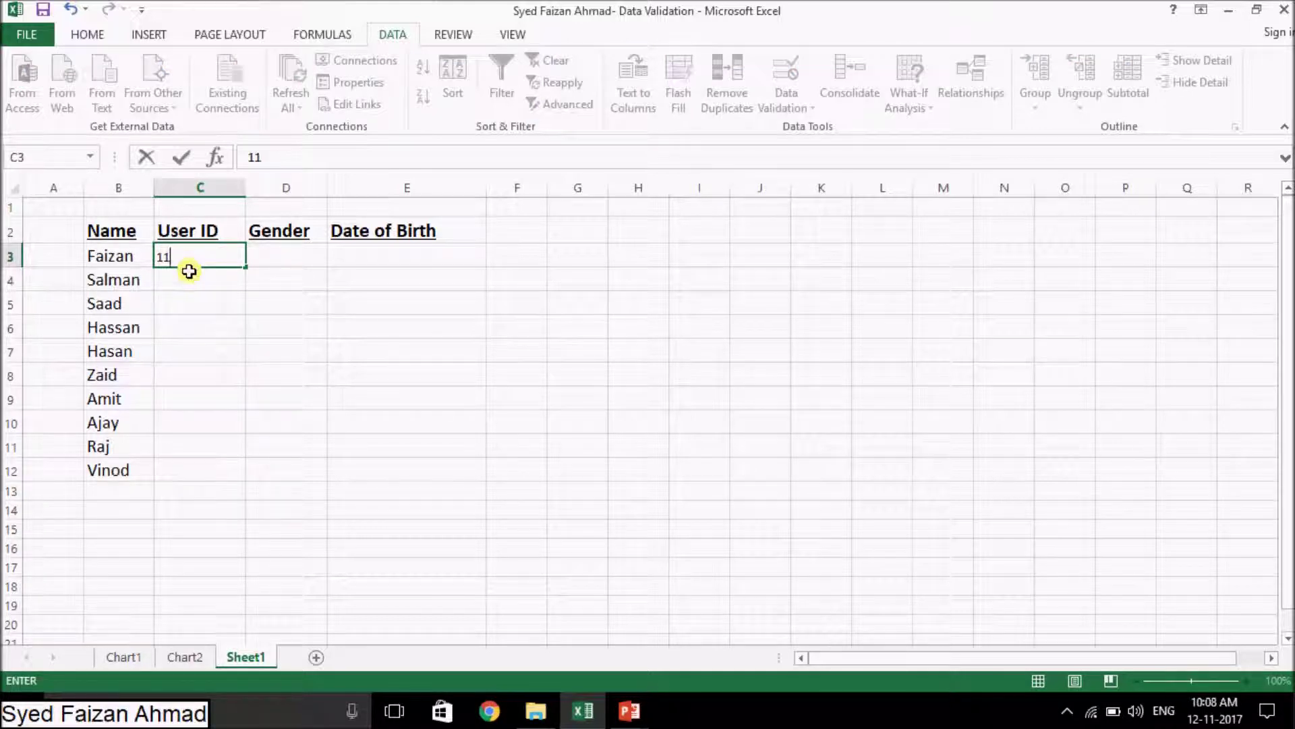
{"action": "left_click", "coordinate": [189, 271]}
{"action": "left_click", "coordinate": [201, 257]}
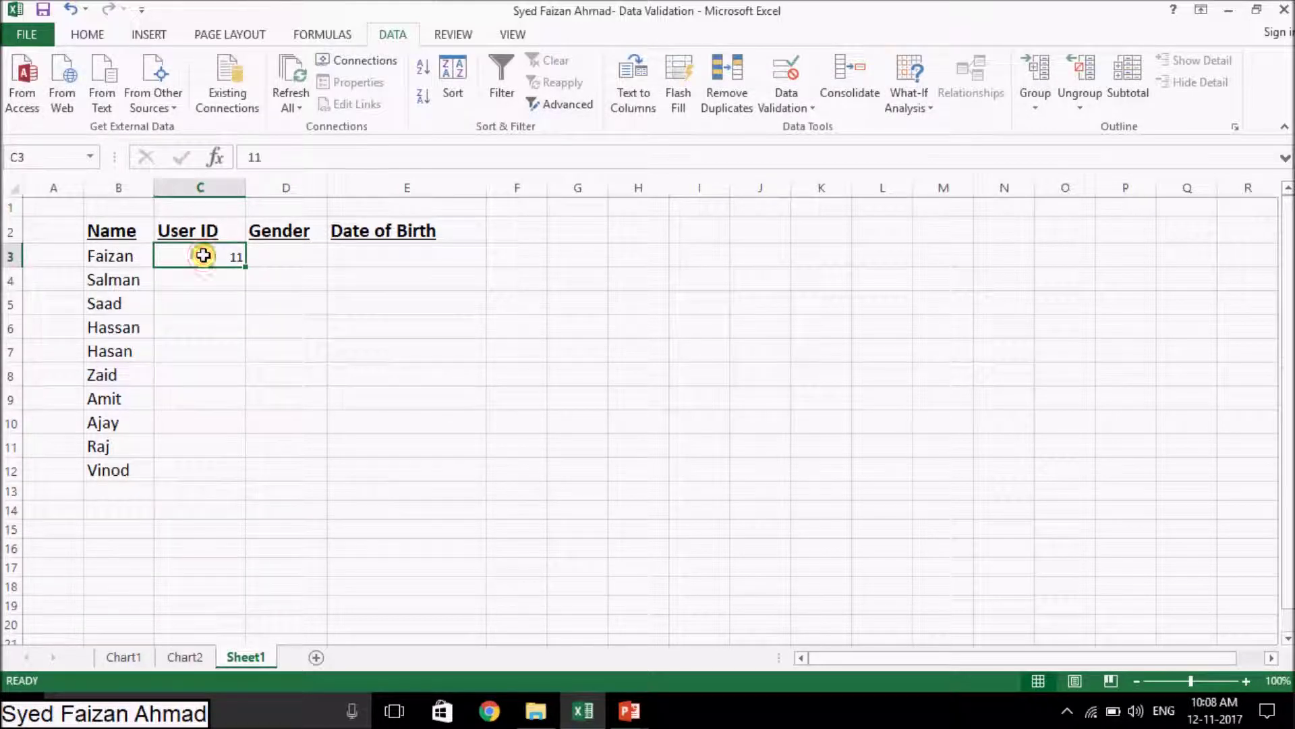
{"action": "type", "text": "1"}
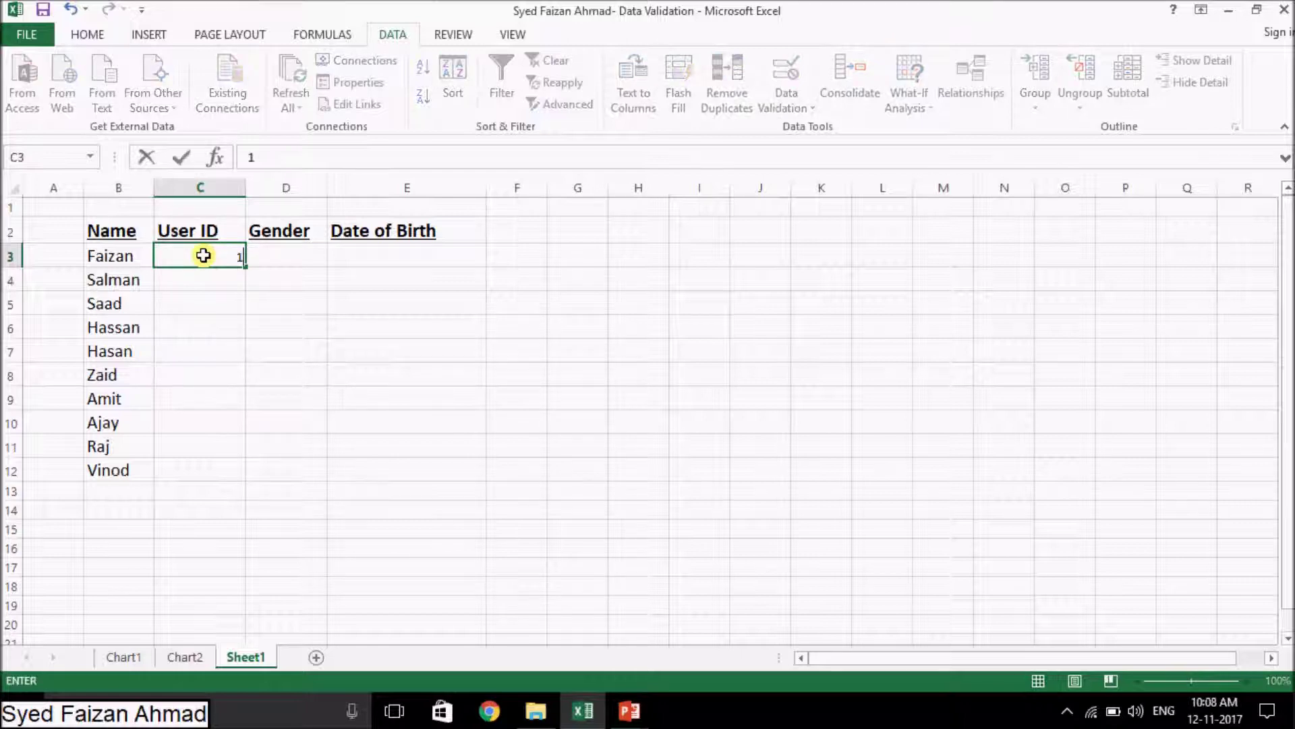
{"action": "type", "text": "5"}
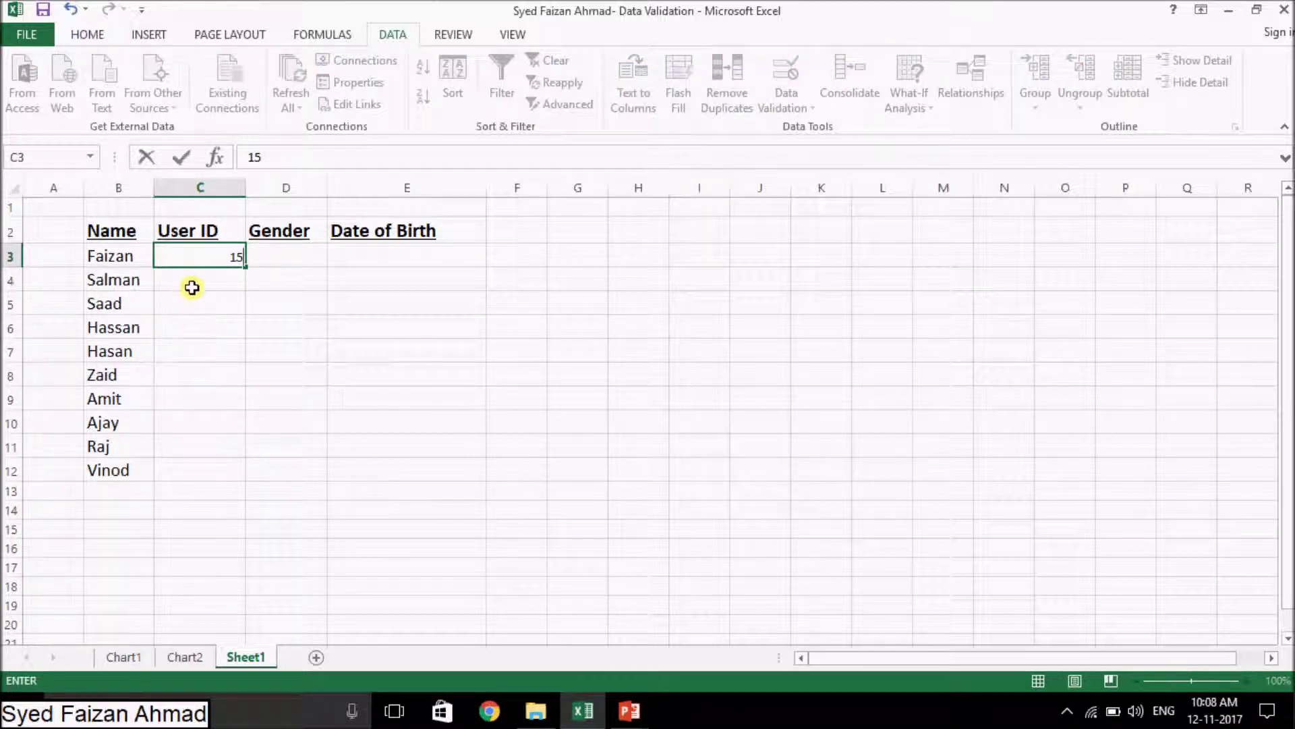
{"action": "left_click", "coordinate": [191, 283]}
- Try 26 in C3 and cancel the validation error so it is discarded
{"action": "left_click", "coordinate": [220, 249]}
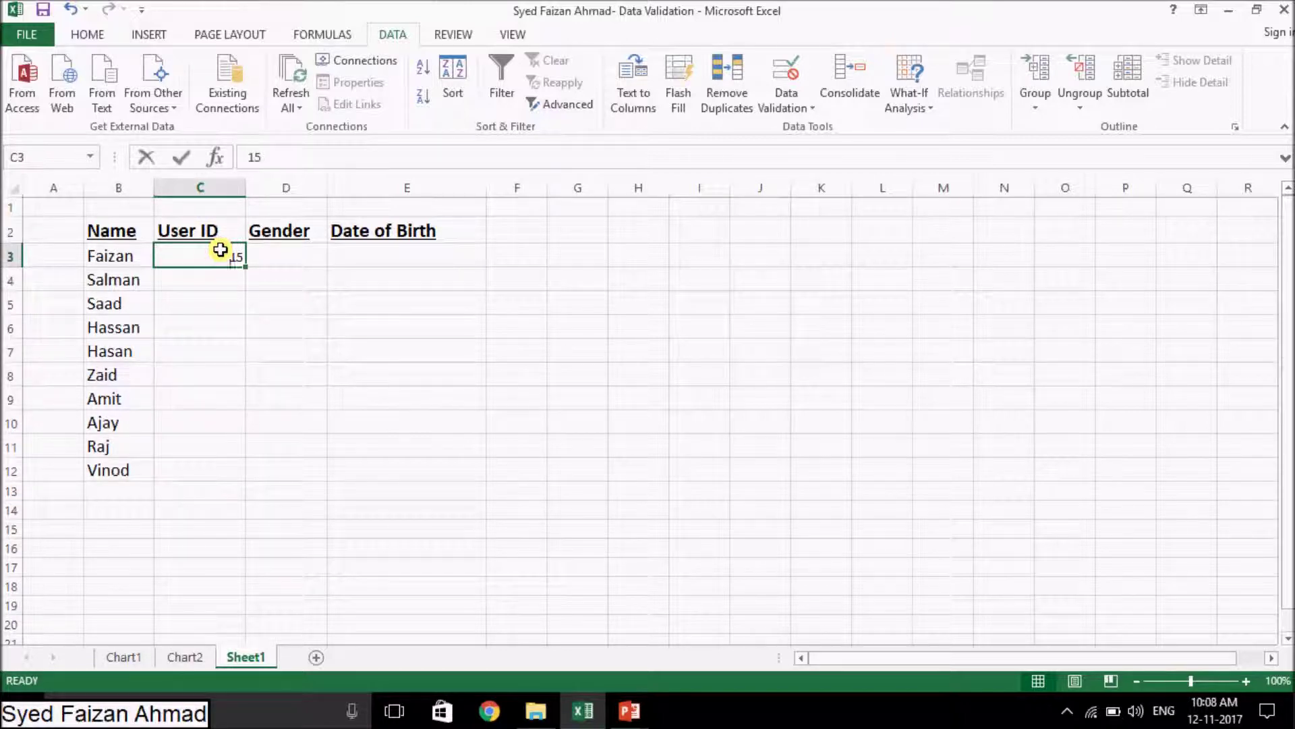
{"action": "type", "text": "26"}
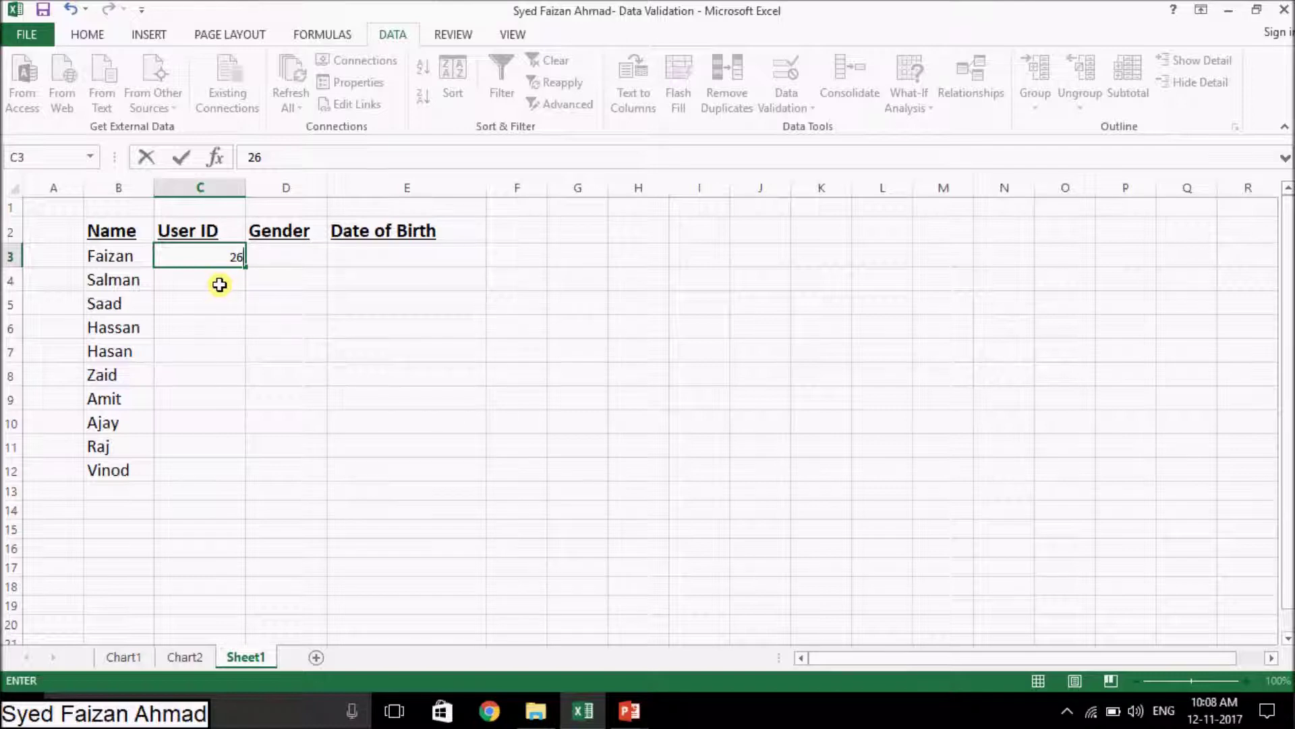
{"action": "left_click", "coordinate": [220, 284]}
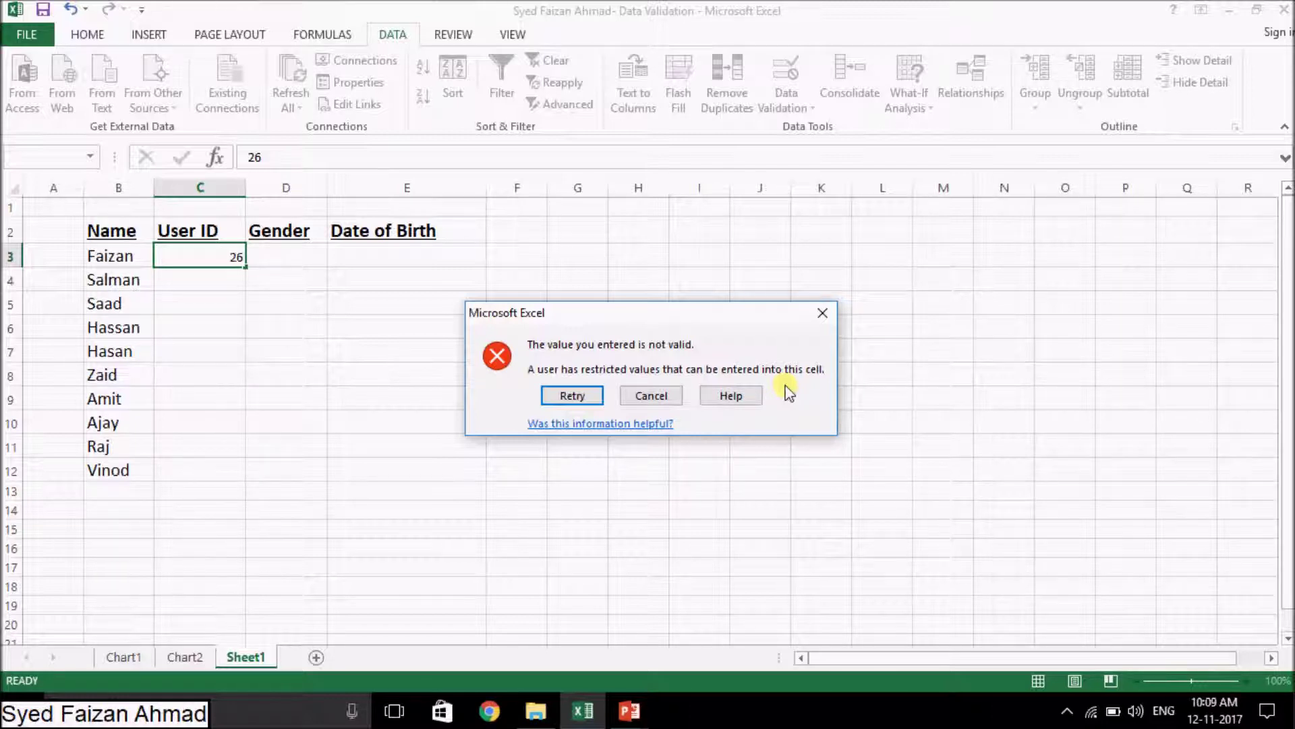
{"action": "left_click", "coordinate": [658, 396]}
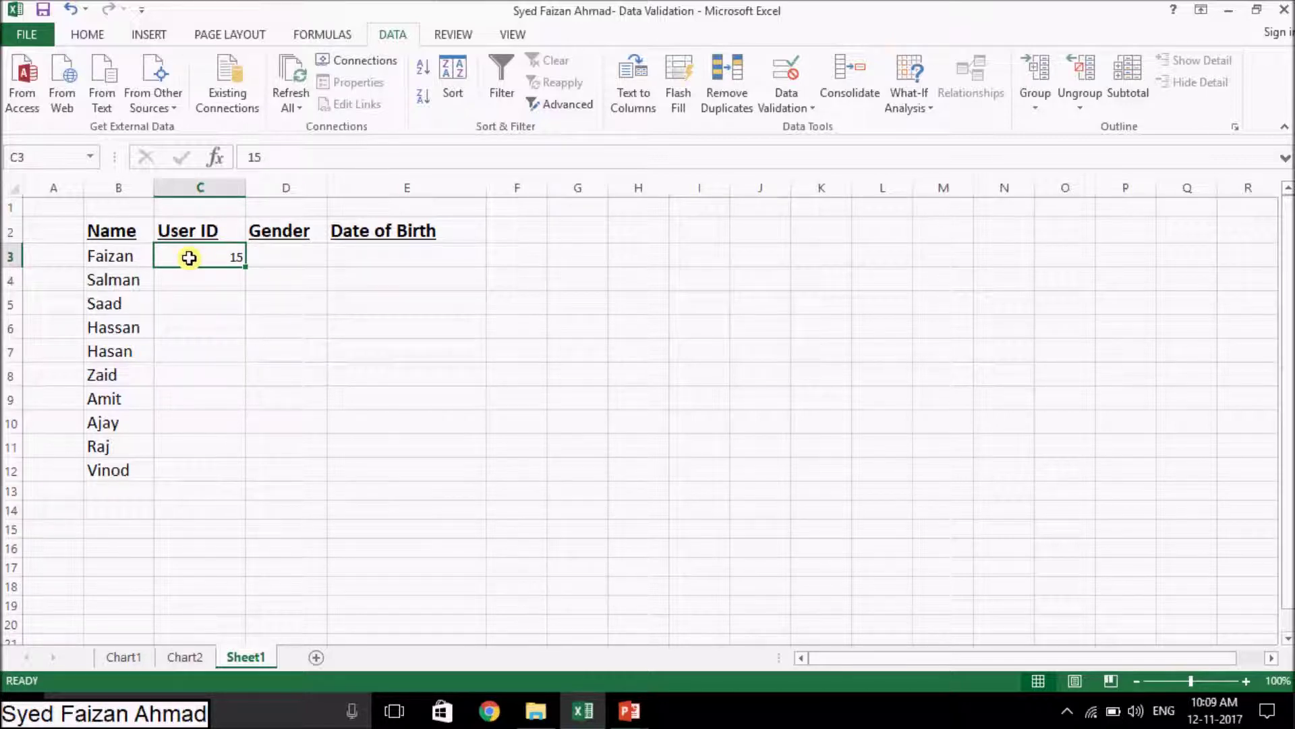
- Fill C3's value and rule down to C12, then clear the copied values in C4:C12
{"action": "left_click_drag", "start_coordinate": [245, 267], "coordinate": [215, 417]}
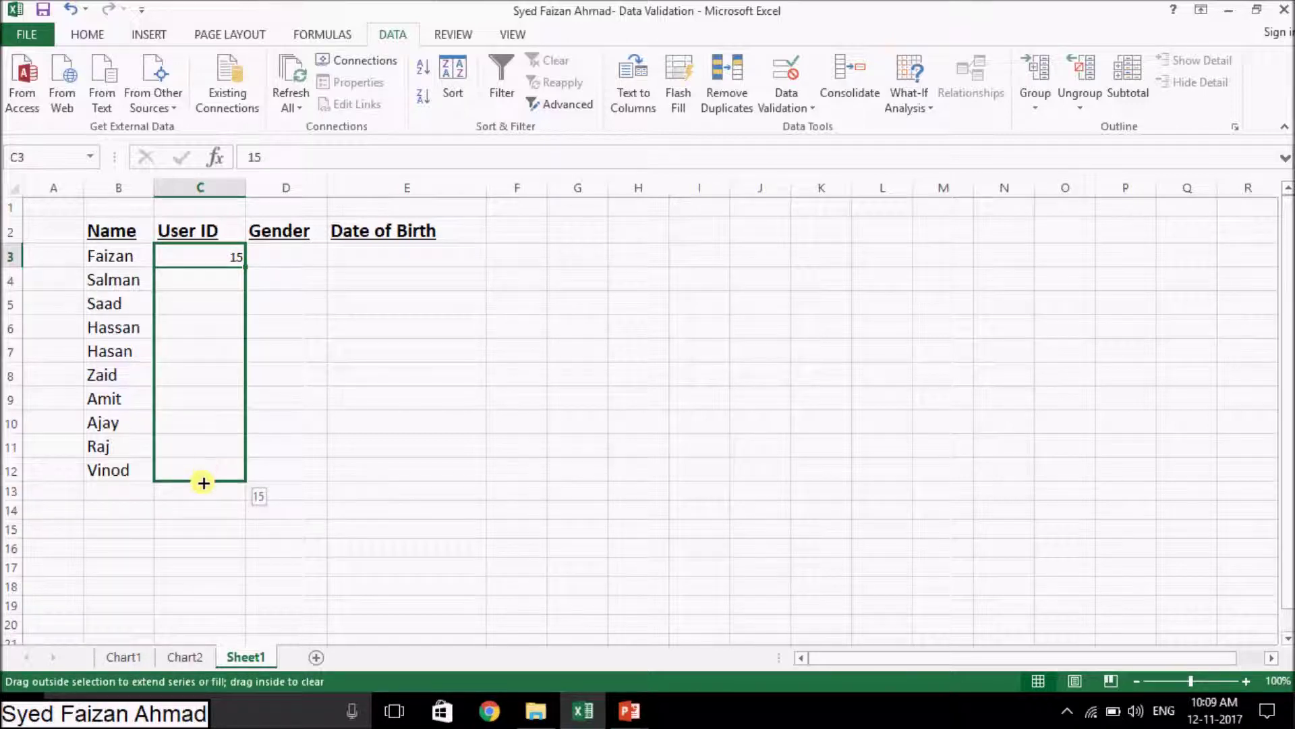
{"action": "left_click_drag", "start_coordinate": [214, 418], "coordinate": [202, 482]}
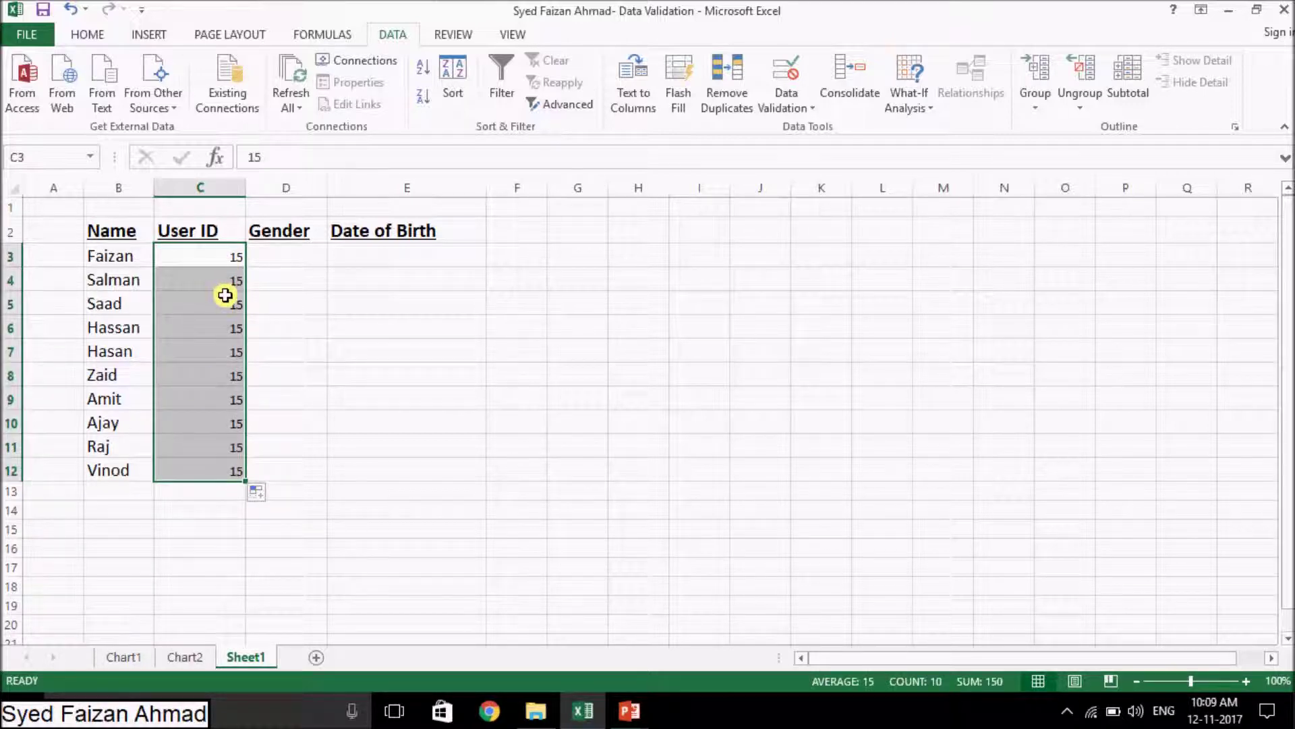
{"action": "mouse_move", "coordinate": [217, 280]}
{"action": "left_mouse_down"}
{"action": "mouse_move", "coordinate": [208, 491]}
{"action": "mouse_move", "coordinate": [208, 471]}
{"action": "left_mouse_up"}
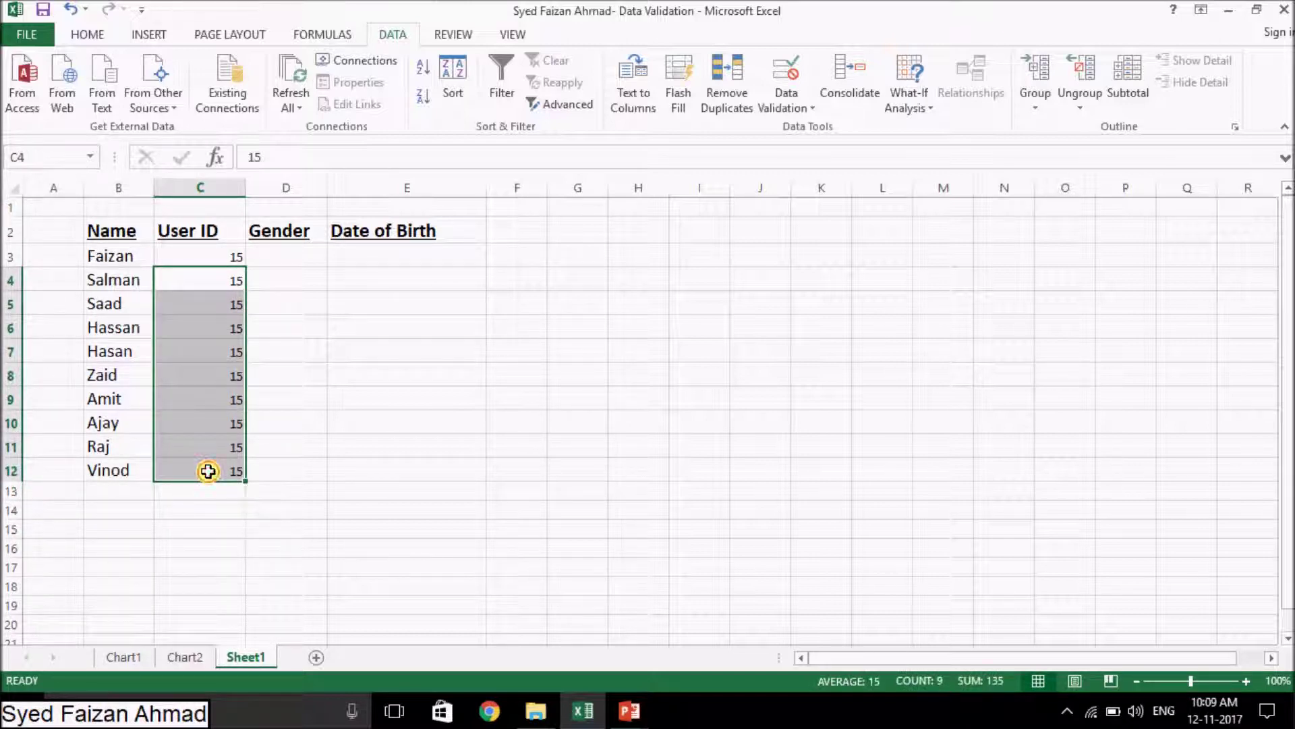
{"action": "key", "text": "Delete"}
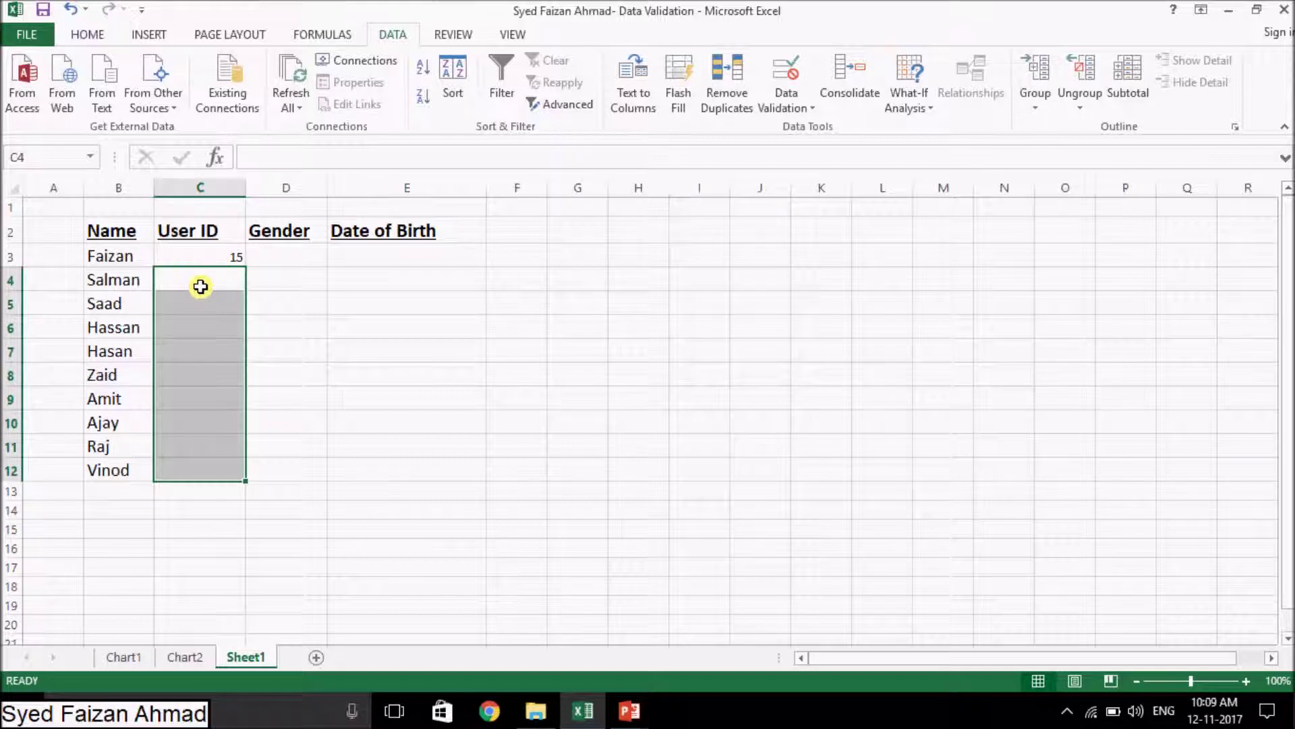
- Test 26 in C4, cancel the error, and enter 11 instead
{"action": "left_click", "coordinate": [201, 287]}
{"action": "type", "text": "26"}
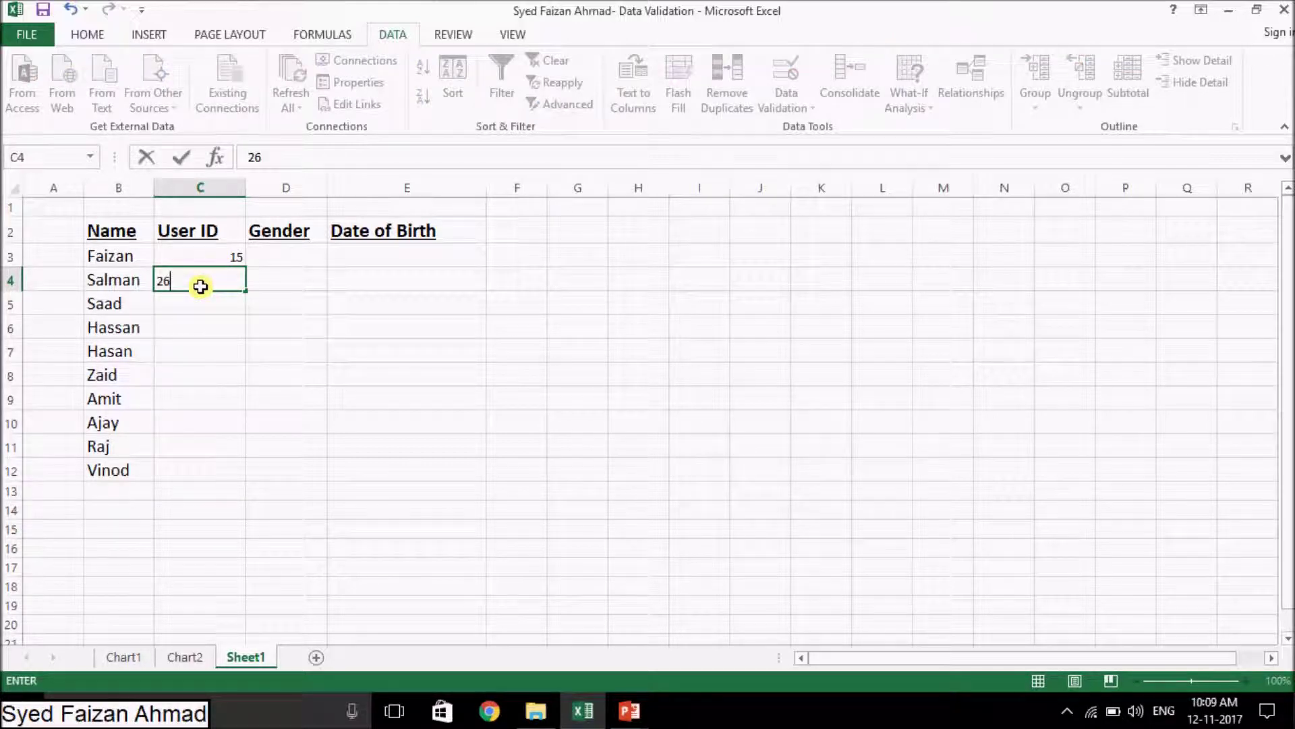
{"action": "key", "text": "Return"}
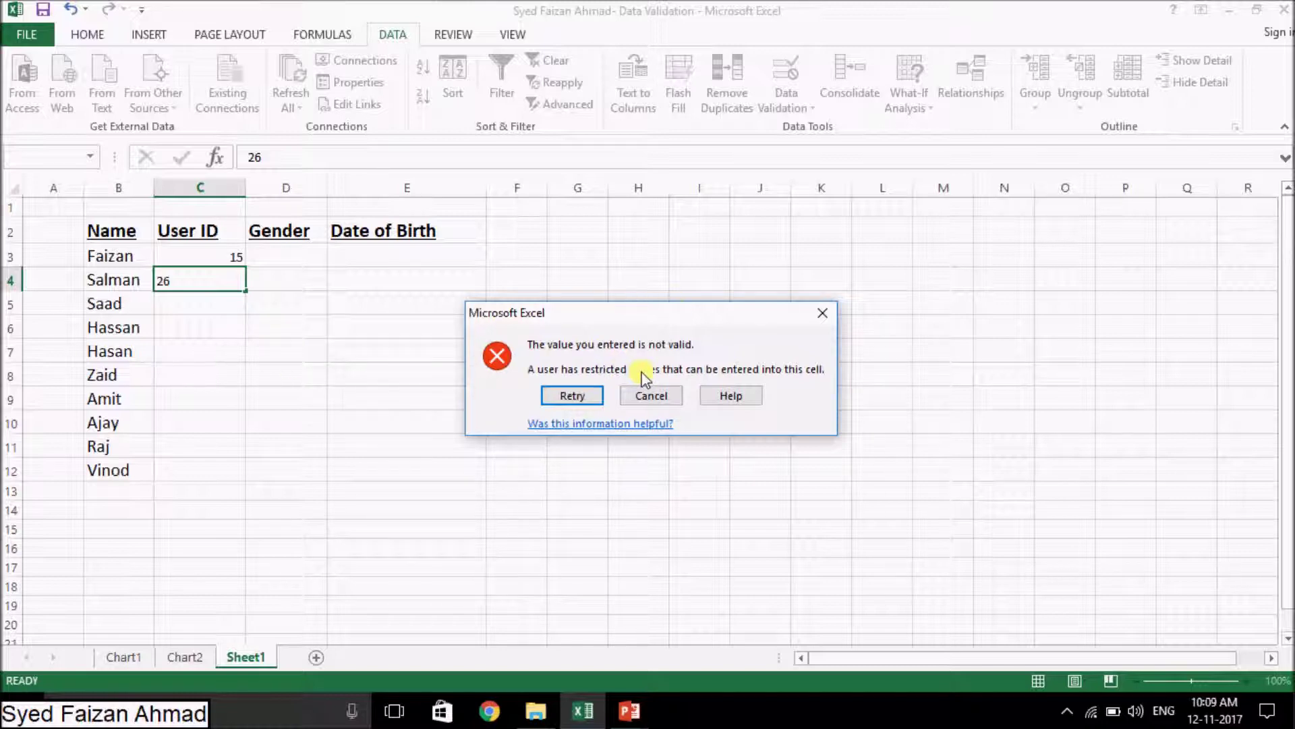
{"action": "left_click", "coordinate": [659, 403]}
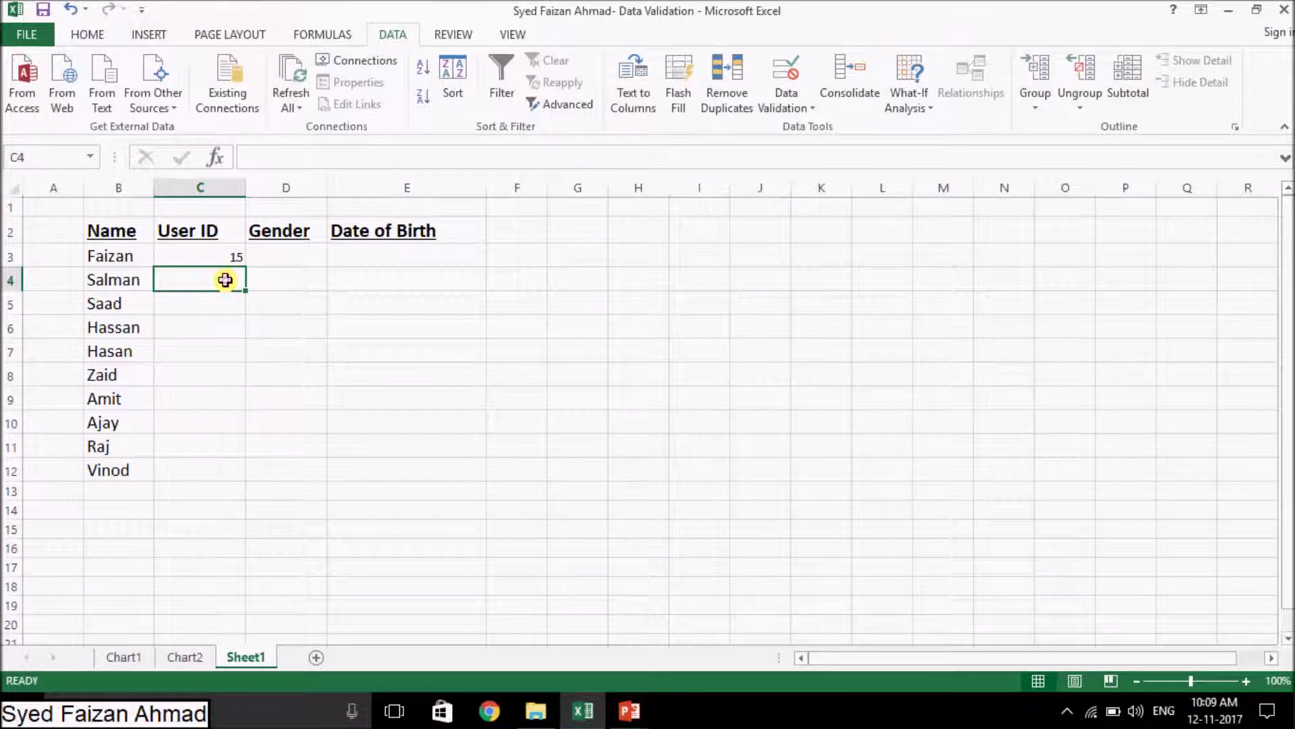
{"action": "type", "text": "11"}
{"action": "key", "text": "Return"}
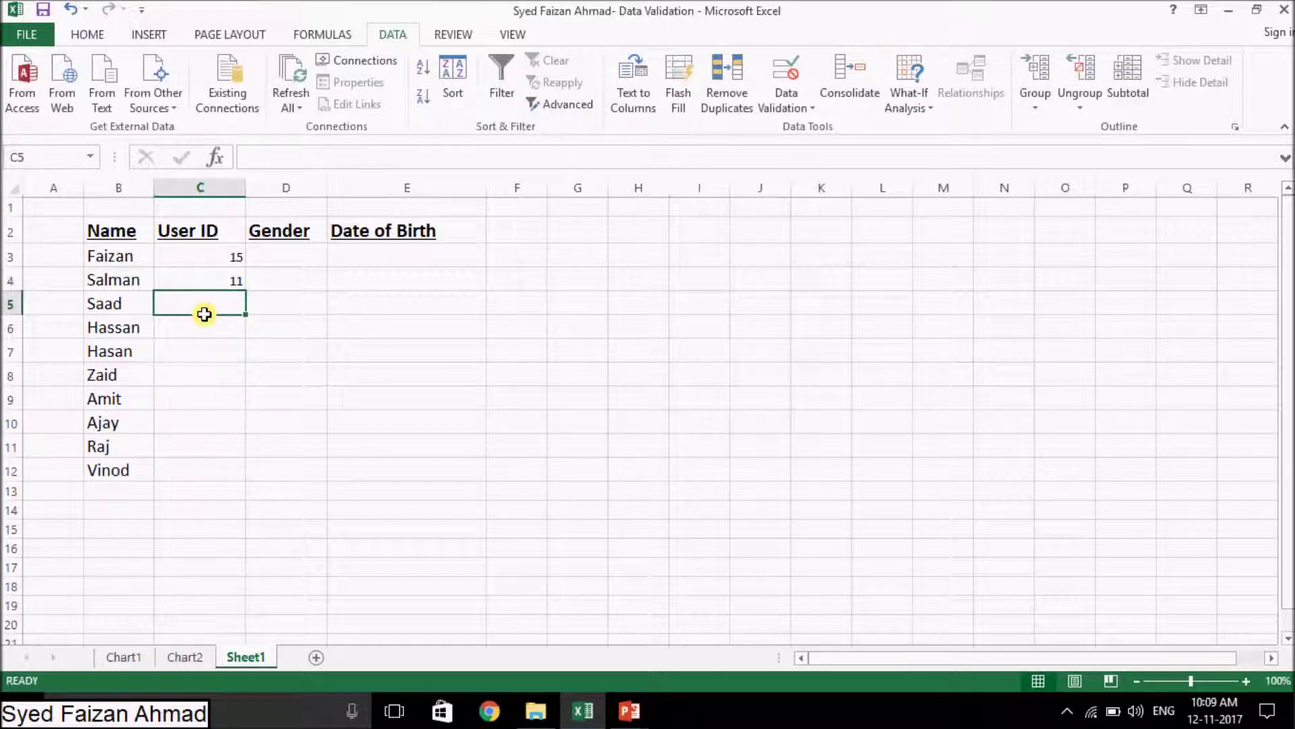
- Try entering 26 in C12 to confirm the copied rule rejects it
{"action": "left_click", "coordinate": [182, 472]}
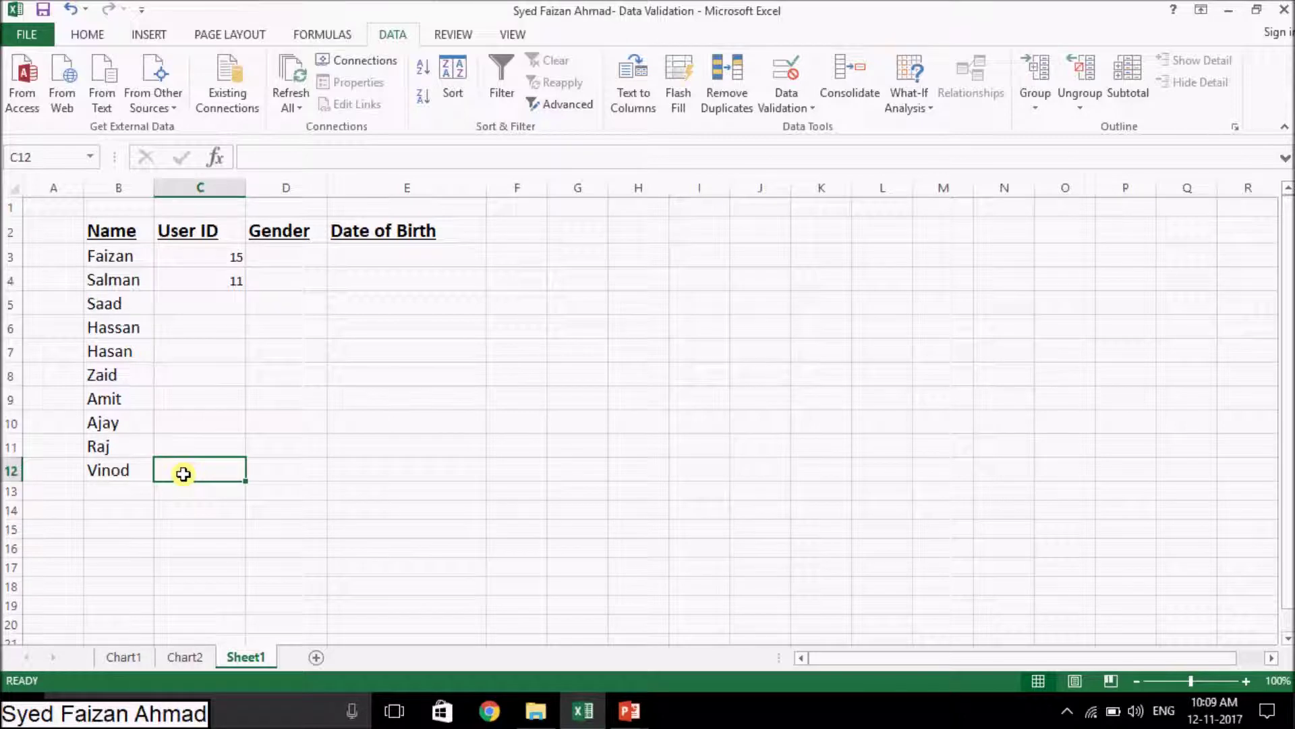
{"action": "type", "text": "26"}
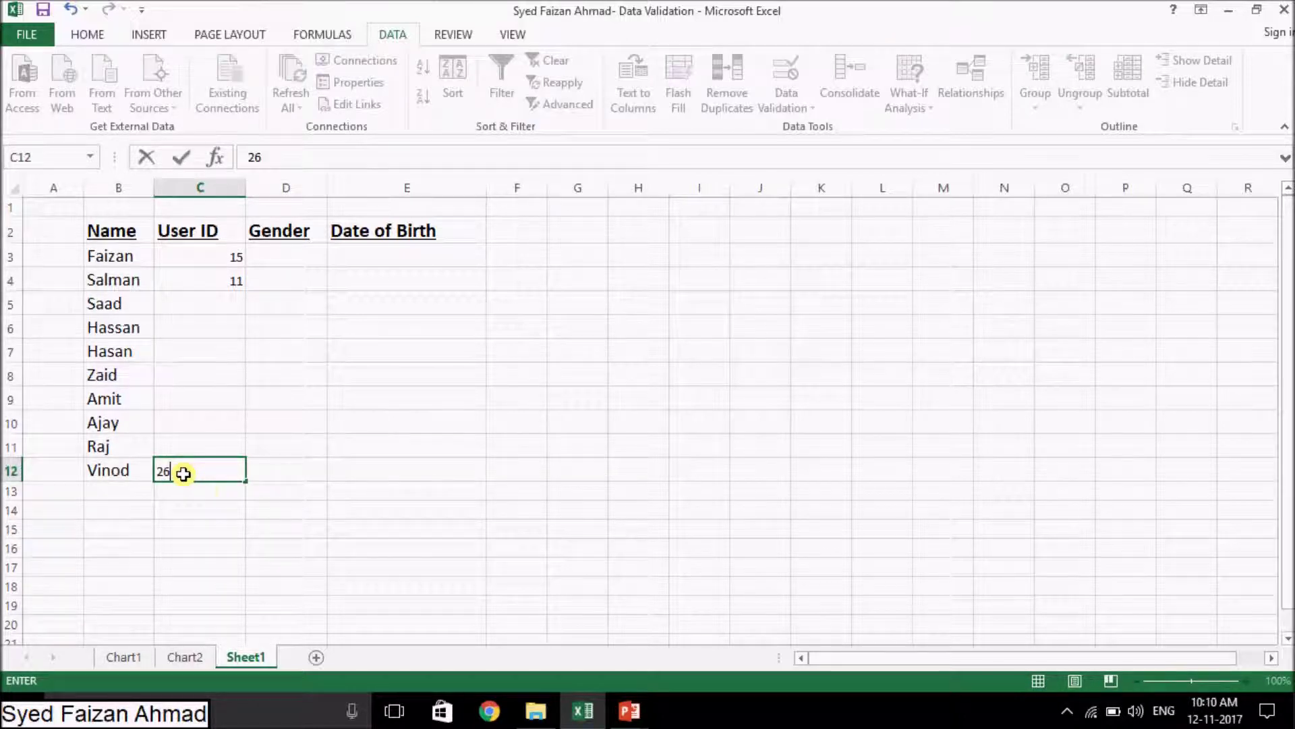
{"action": "left_click", "coordinate": [297, 474]}
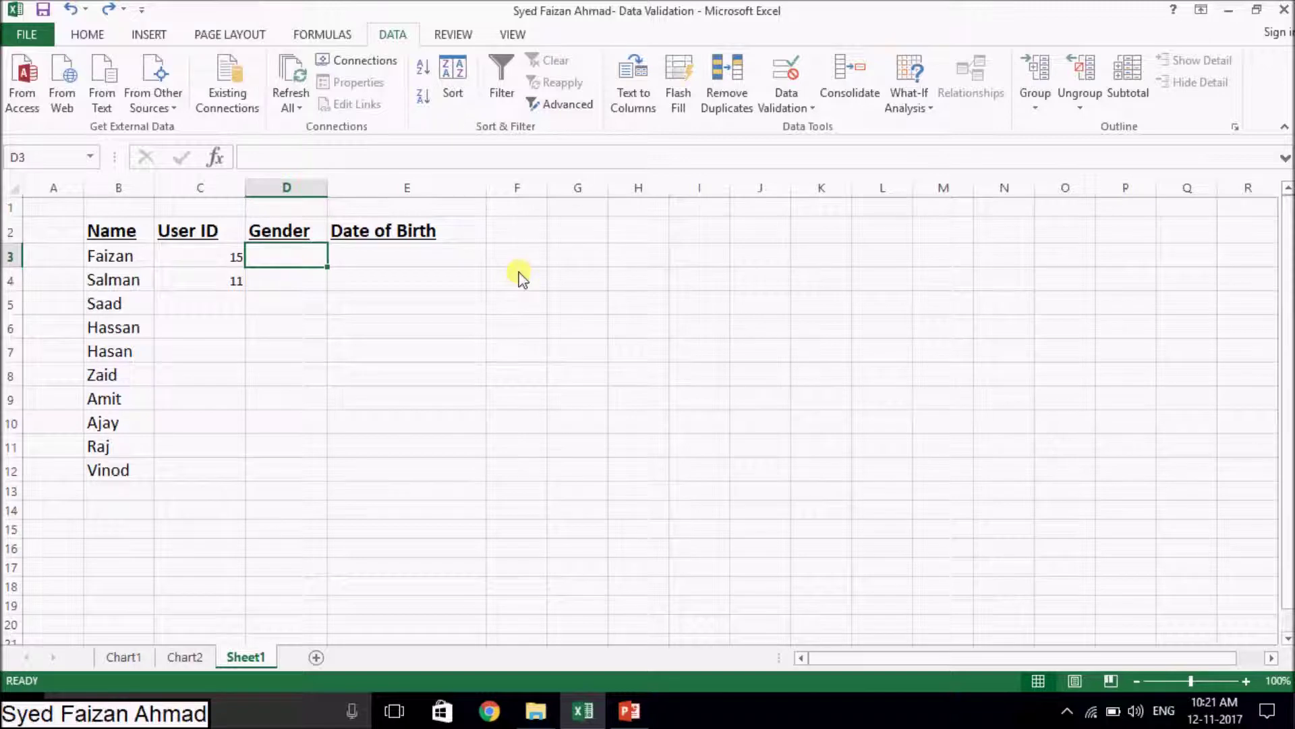
- Add a List validation to D3 with source 'Male,Female'
{"action": "left_click", "coordinate": [785, 71]}
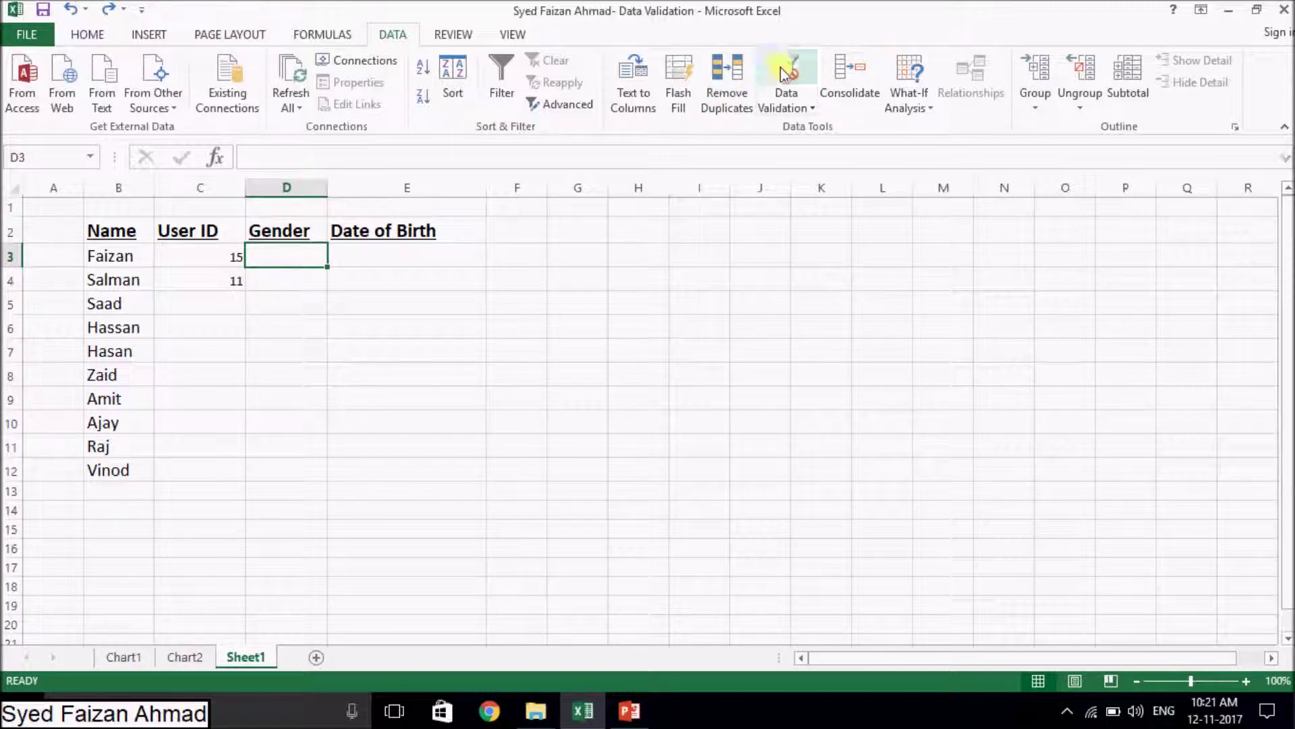
{"action": "left_click", "coordinate": [769, 263]}
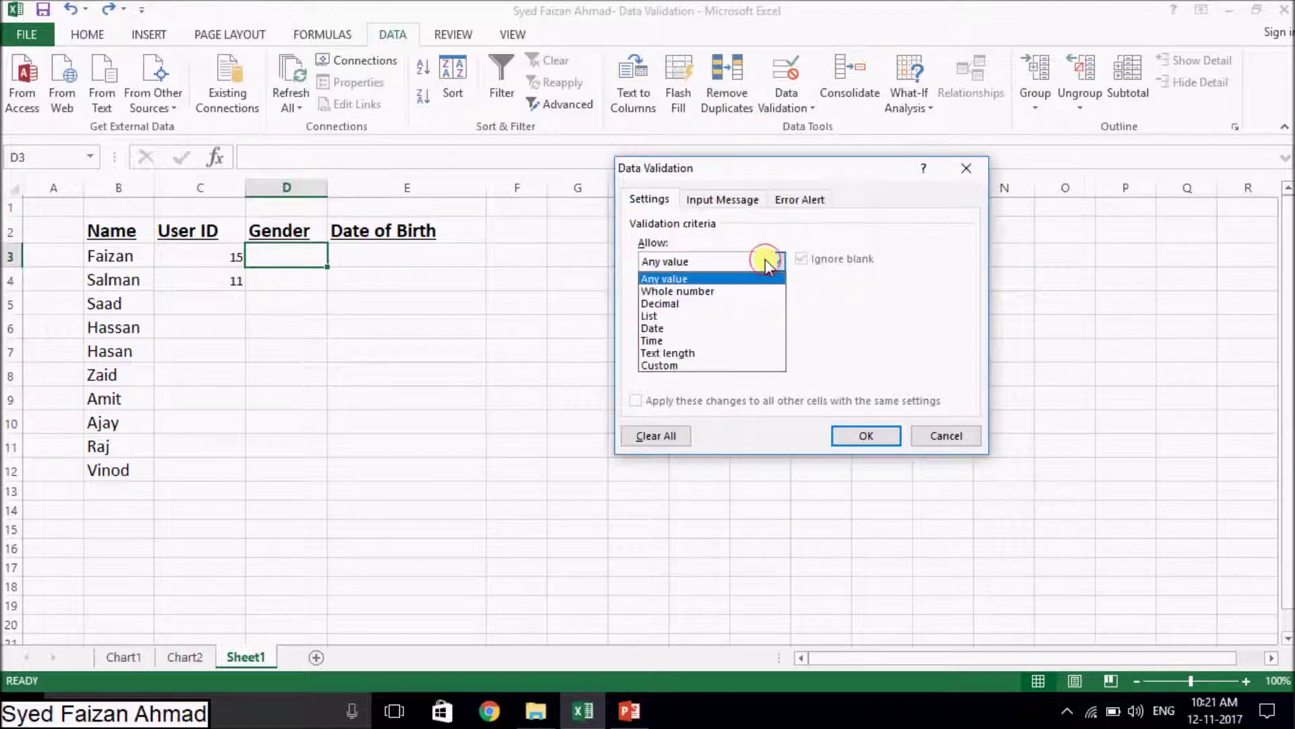
{"action": "left_click", "coordinate": [687, 316]}
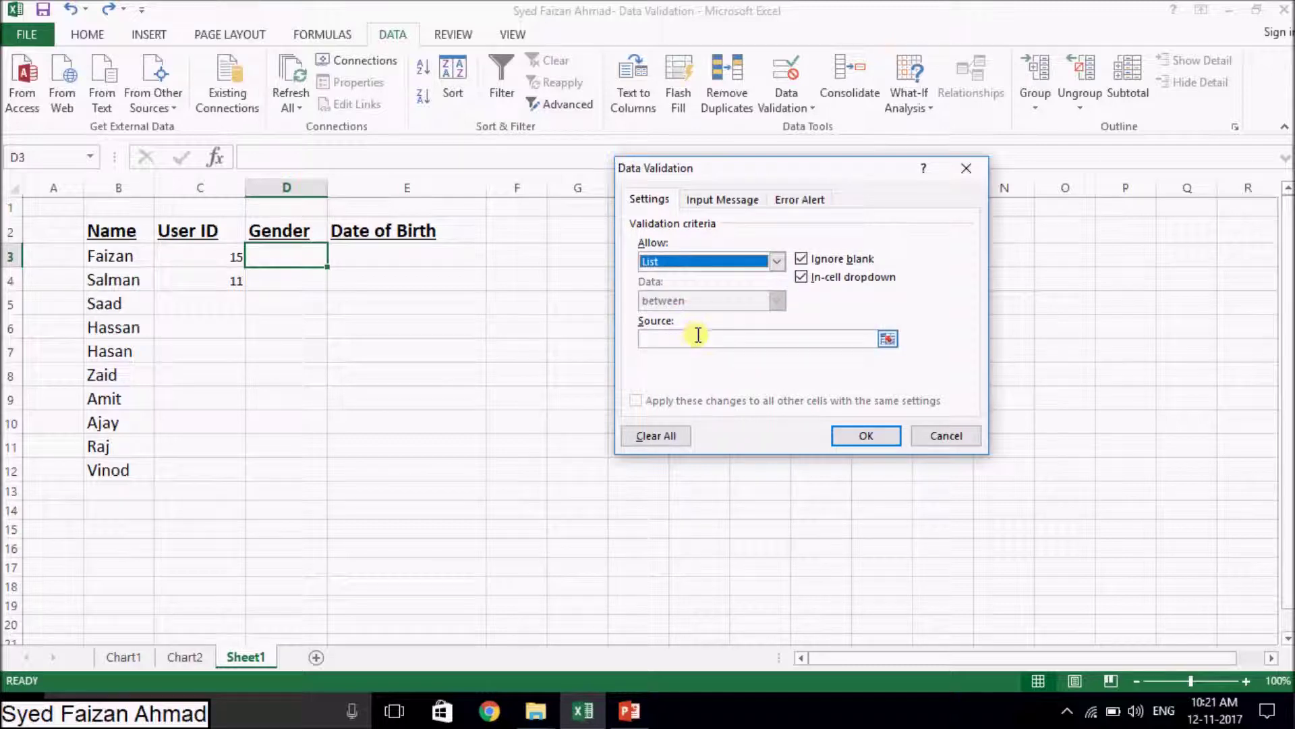
{"action": "left_click", "coordinate": [698, 336]}
{"action": "type", "text": "Male,Fem"}
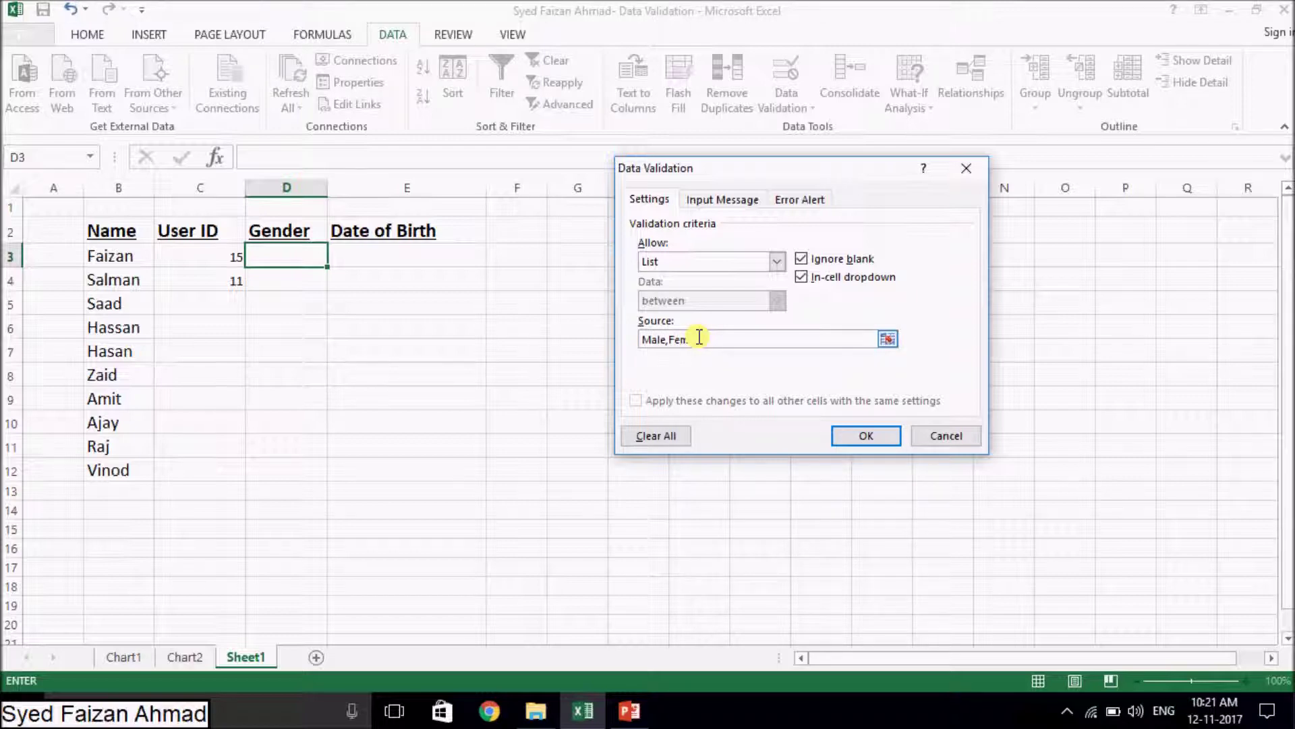
{"action": "type", "text": "ale"}
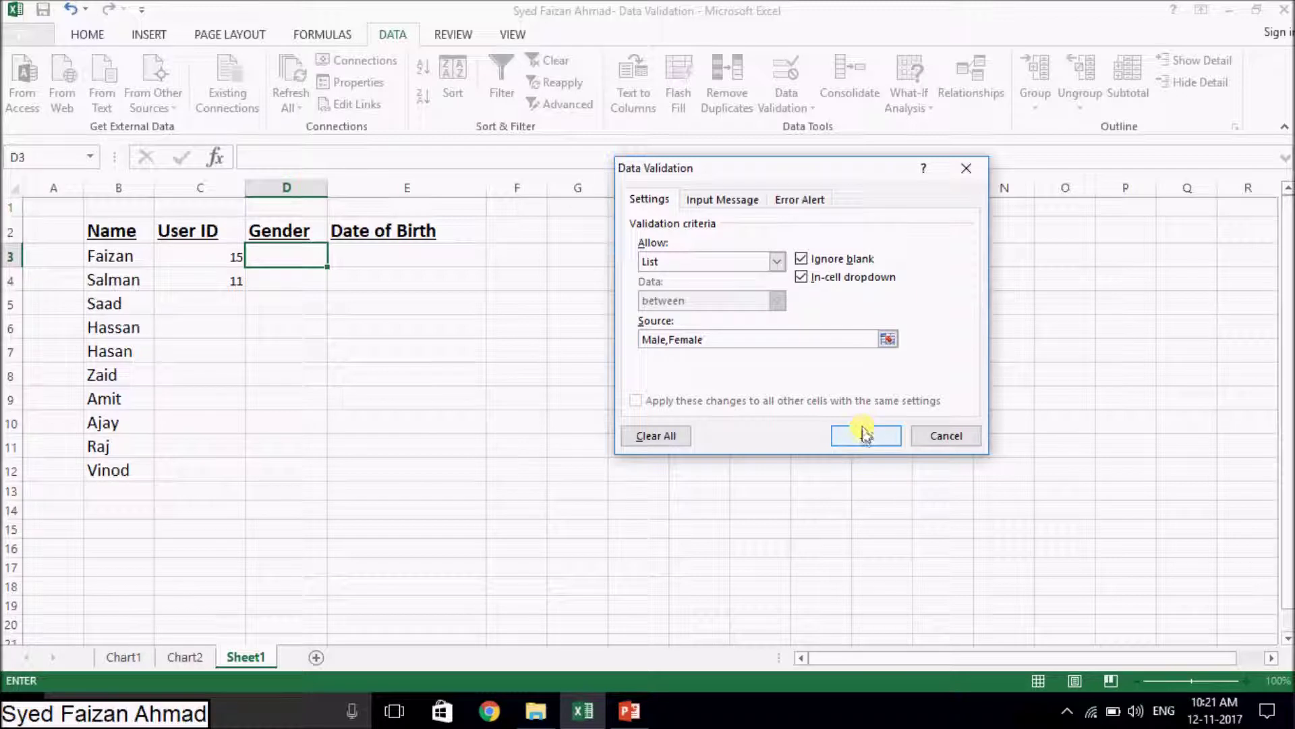
{"action": "left_click", "coordinate": [865, 442]}
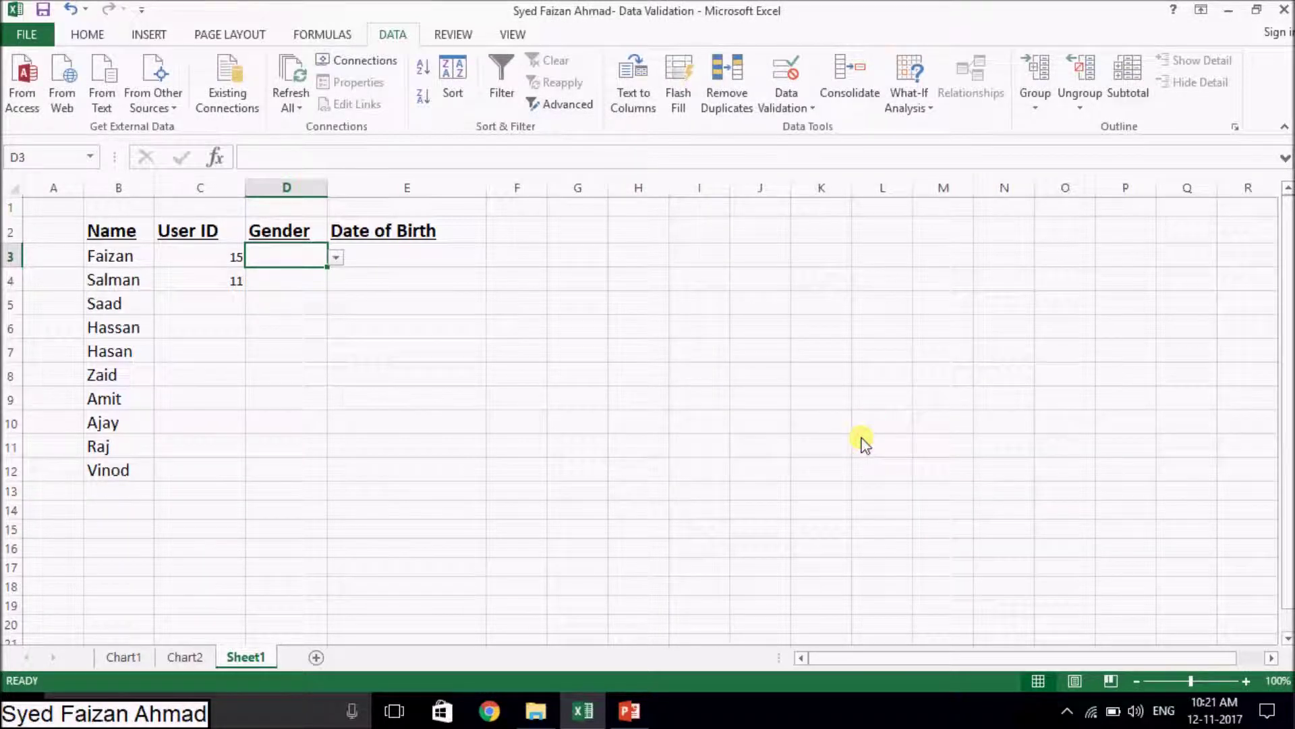
- Pick D3's gender from its dropdown, choosing Male and then Female, and move on
{"action": "left_click", "coordinate": [337, 259]}
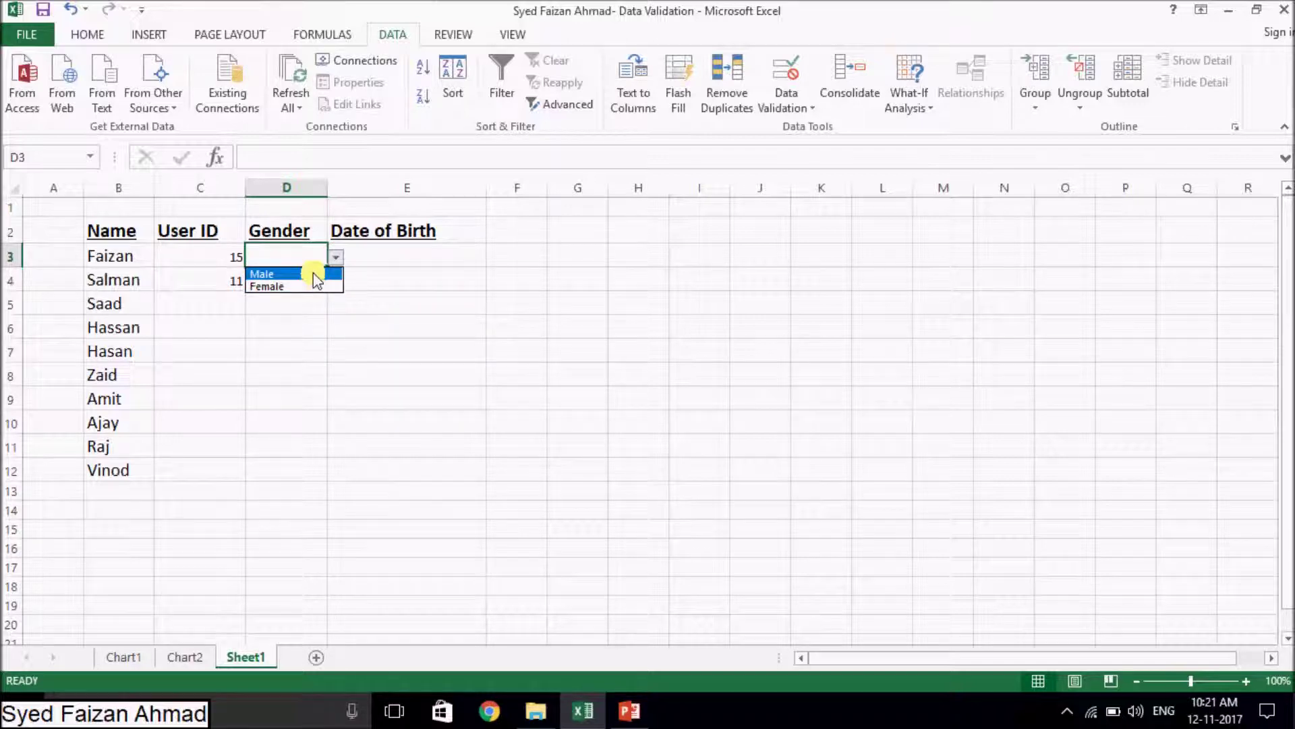
{"action": "left_click", "coordinate": [313, 272]}
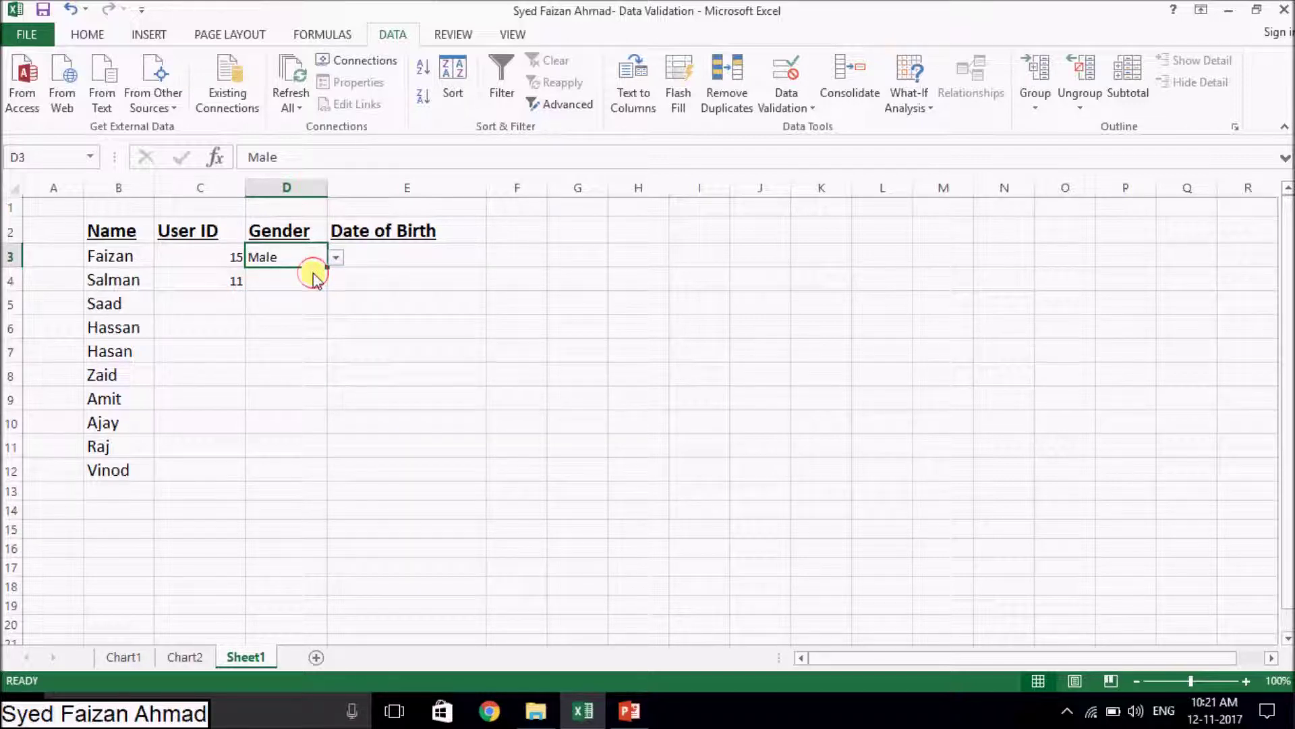
{"action": "left_click", "coordinate": [337, 260]}
{"action": "left_click", "coordinate": [325, 285]}
{"action": "left_click", "coordinate": [297, 282]}
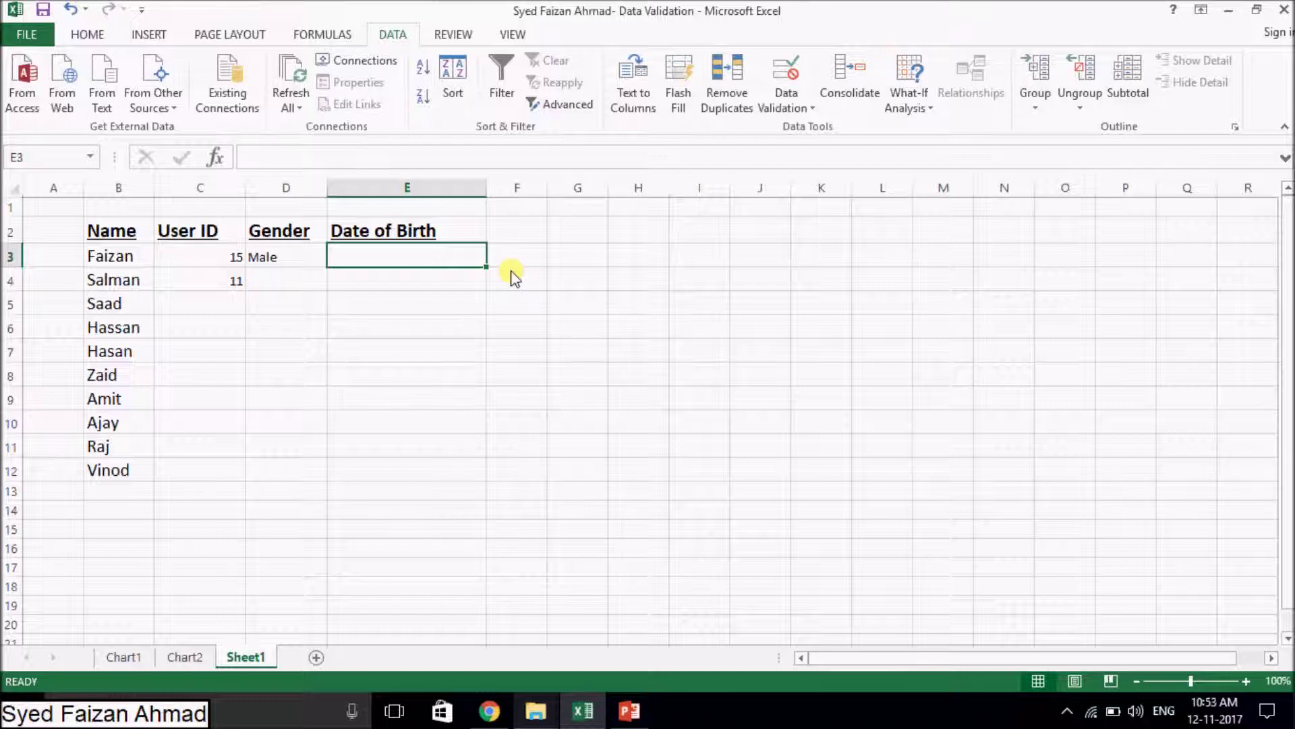
- Give E3 a Date rule between 01-01-90 and 12-12-95, then start entering 12-12-96
{"action": "left_click", "coordinate": [788, 74]}
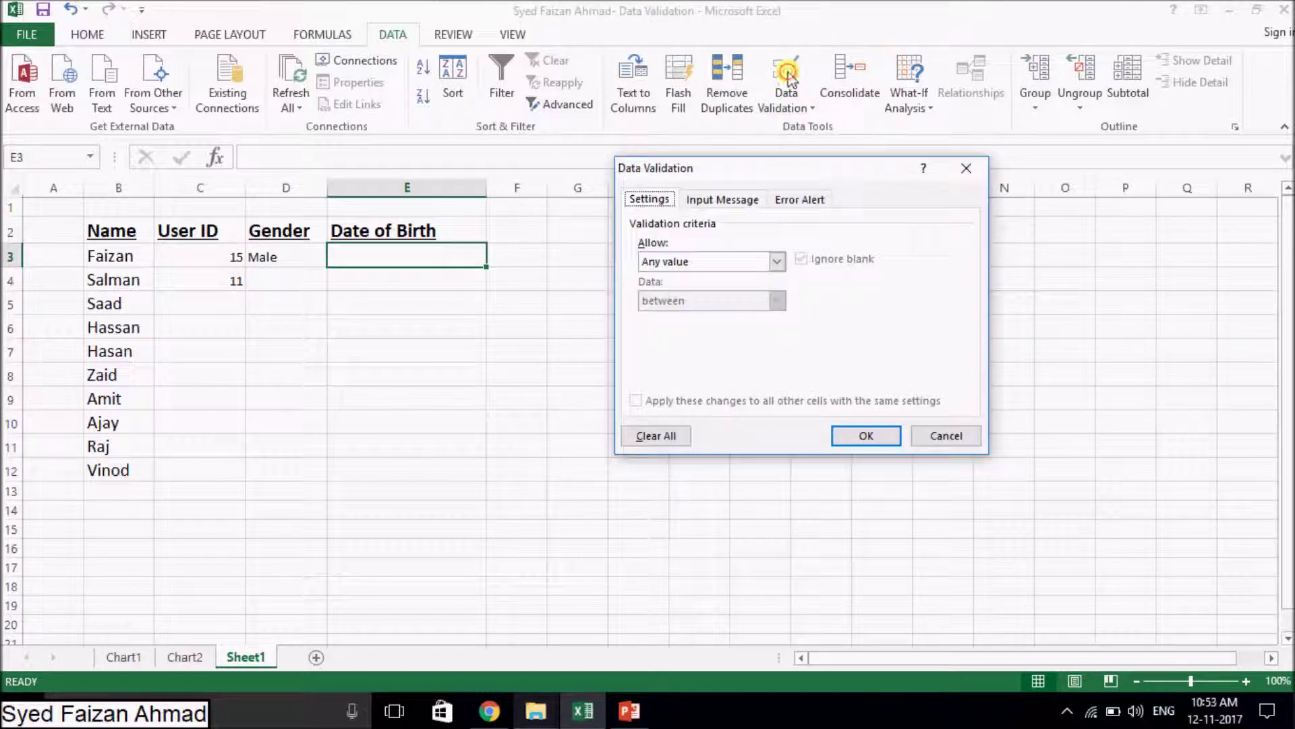
{"action": "left_click", "coordinate": [778, 261]}
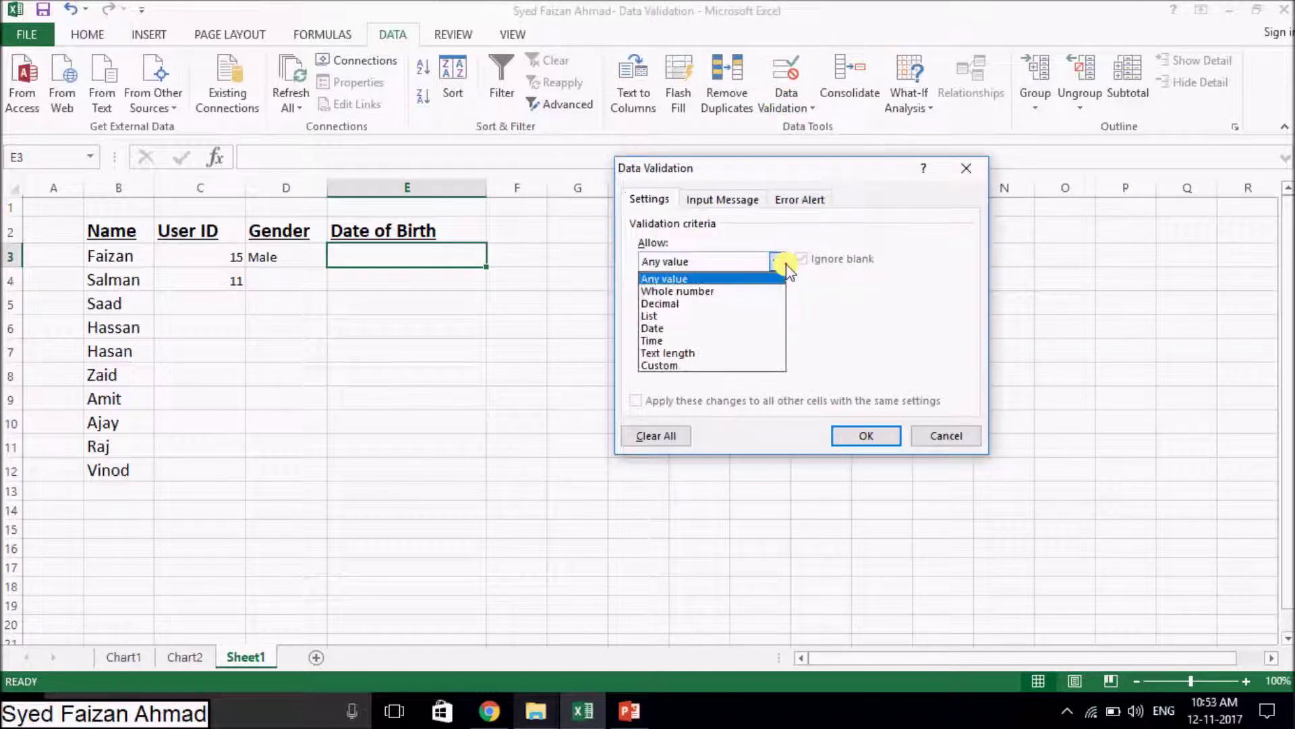
{"action": "left_click", "coordinate": [735, 328]}
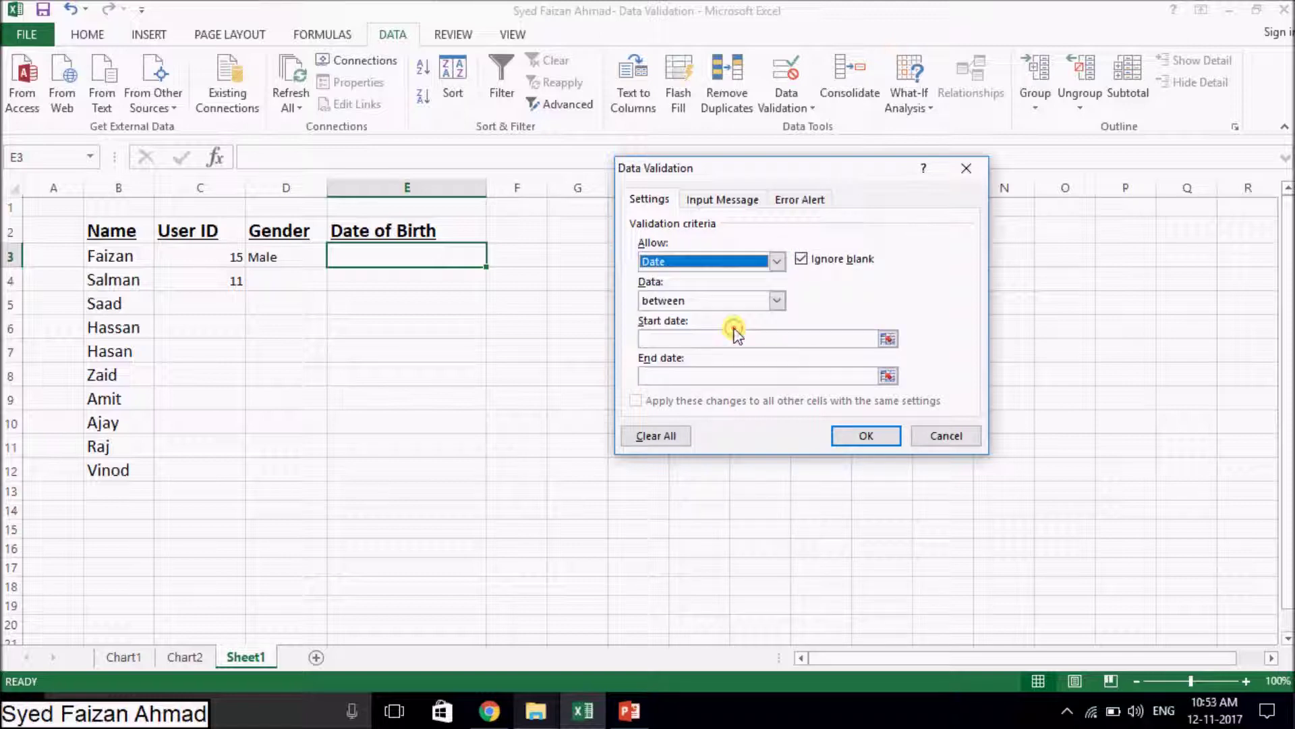
{"action": "left_click", "coordinate": [694, 340]}
{"action": "type", "text": "01-01-90"}
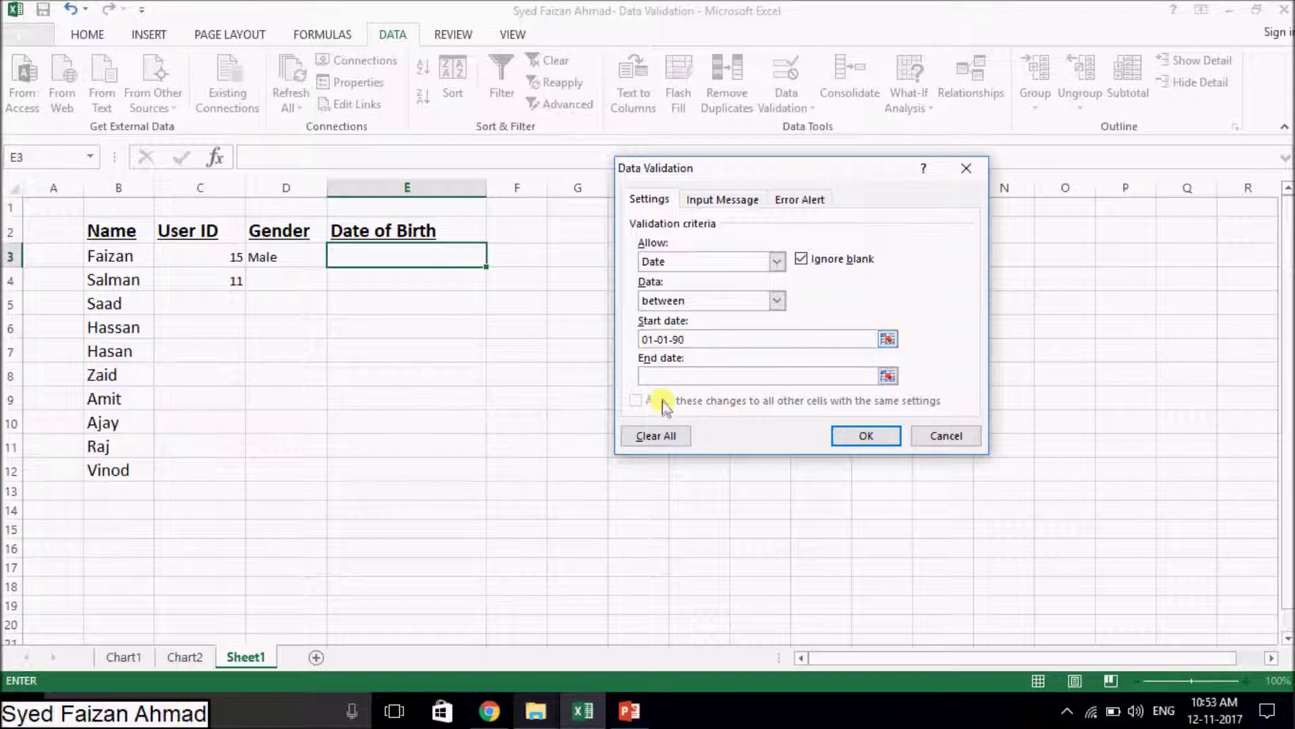
{"action": "left_click", "coordinate": [666, 374]}
{"action": "type", "text": "12 "}
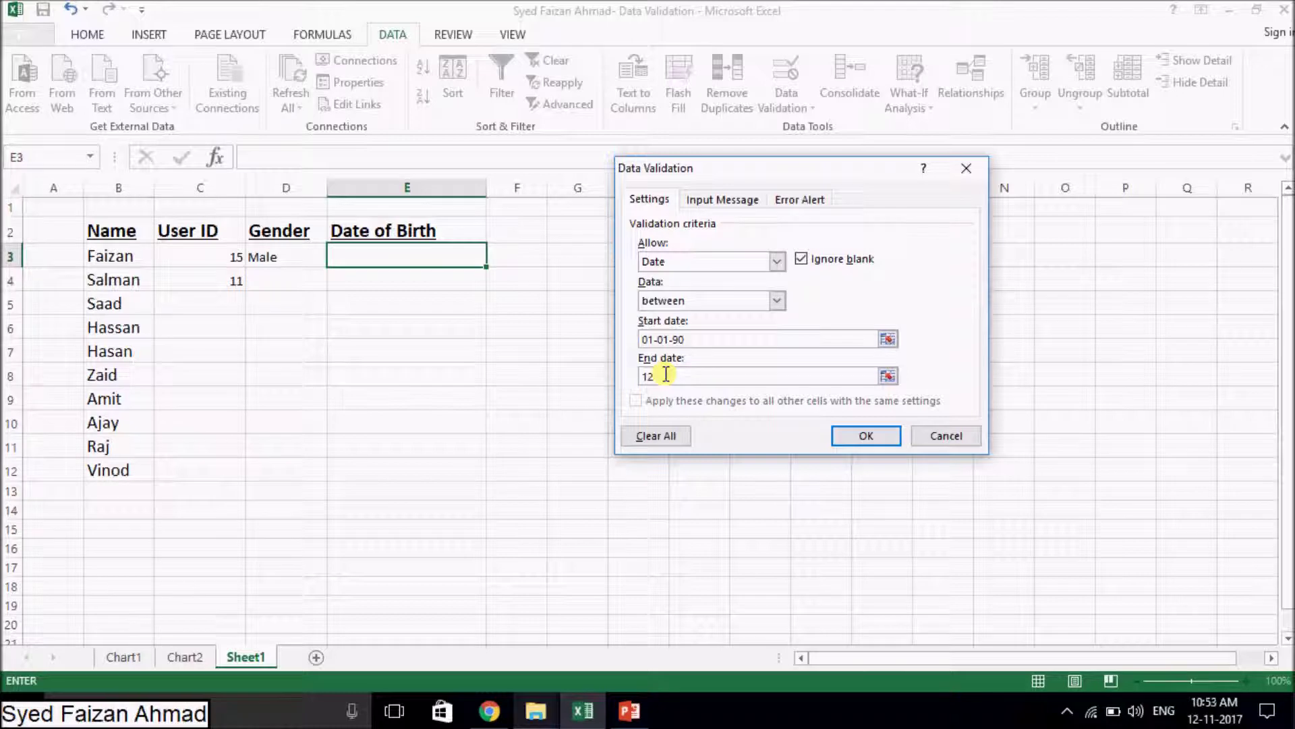
{"action": "type", "text": "05"}
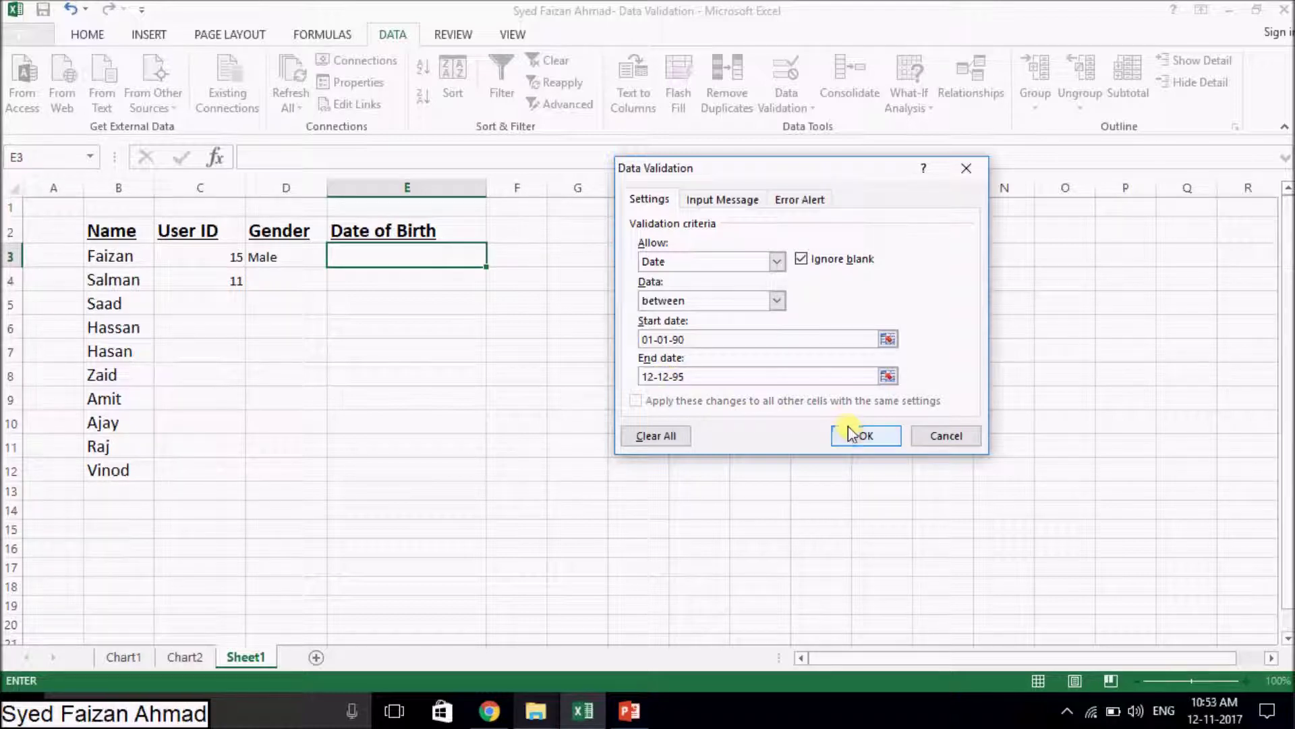
{"action": "left_click", "coordinate": [851, 434]}
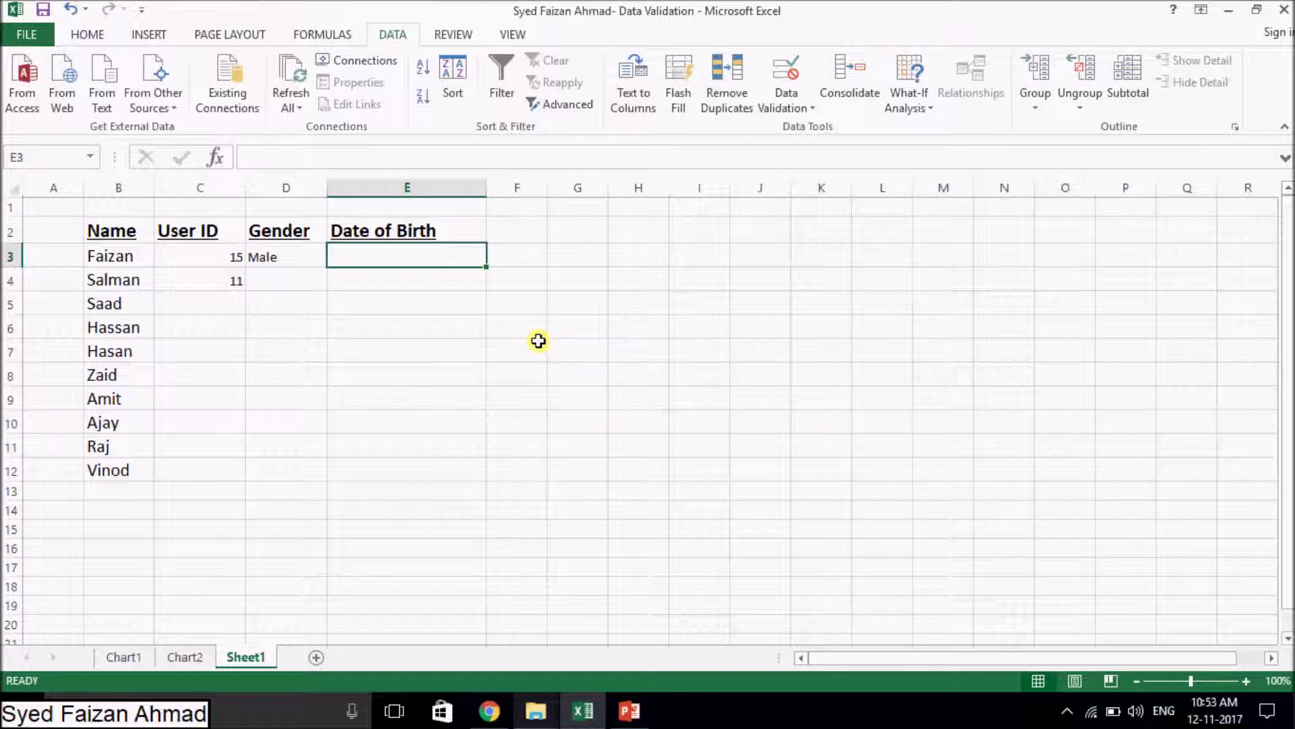
{"action": "type", "text": "12-"}
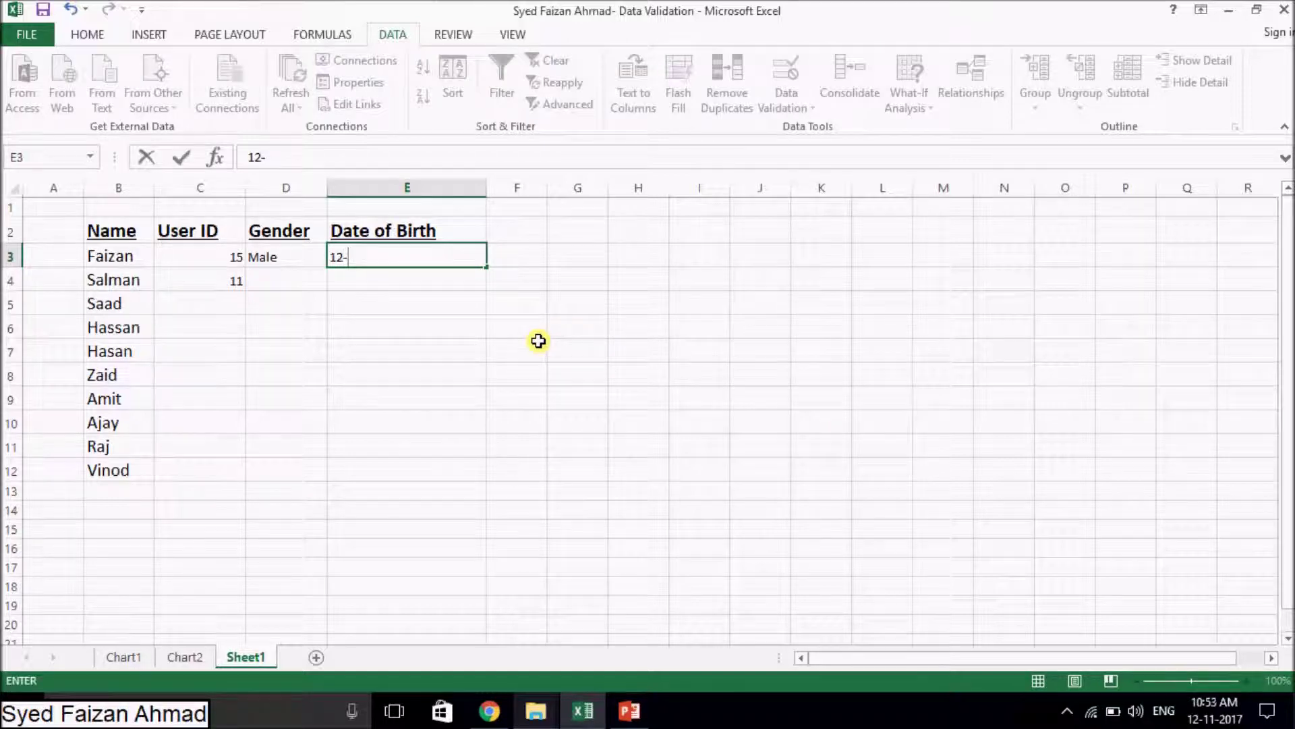
{"action": "type", "text": "12-96"}
{"action": "left_click", "coordinate": [440, 284]}
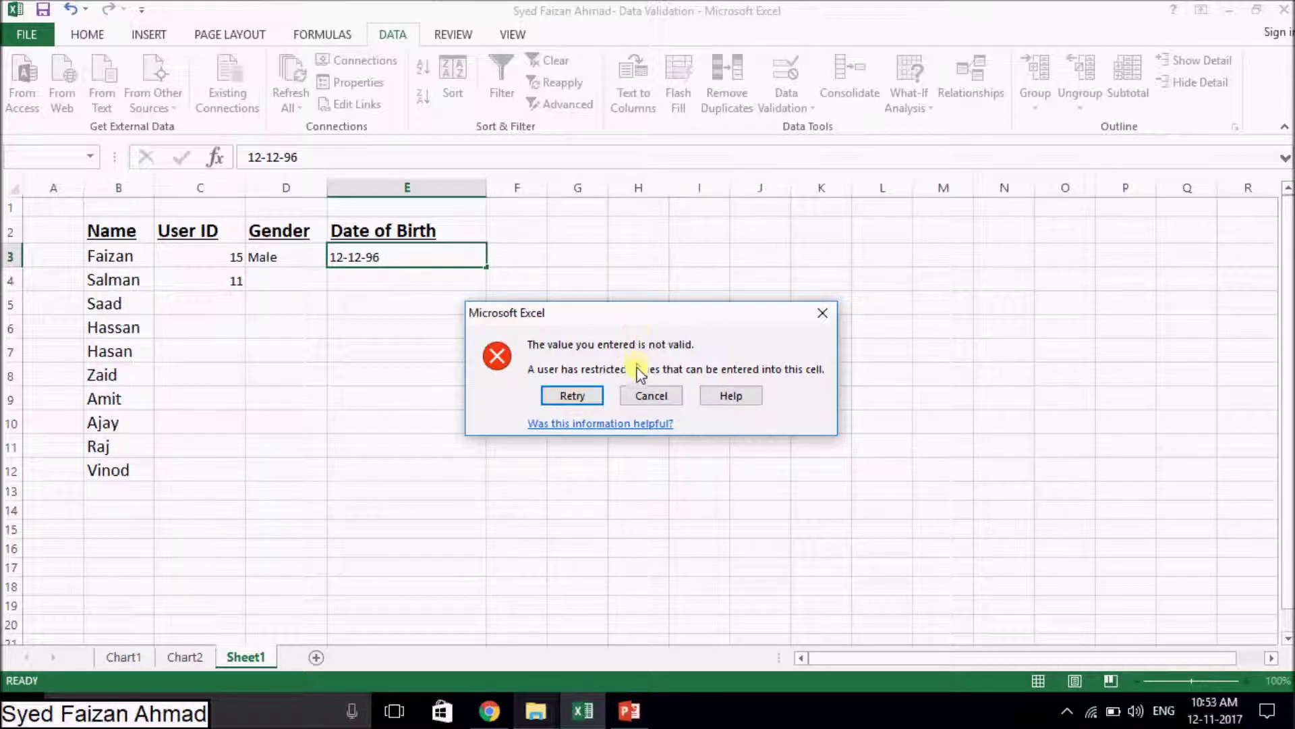
{"action": "left_click", "coordinate": [650, 396]}
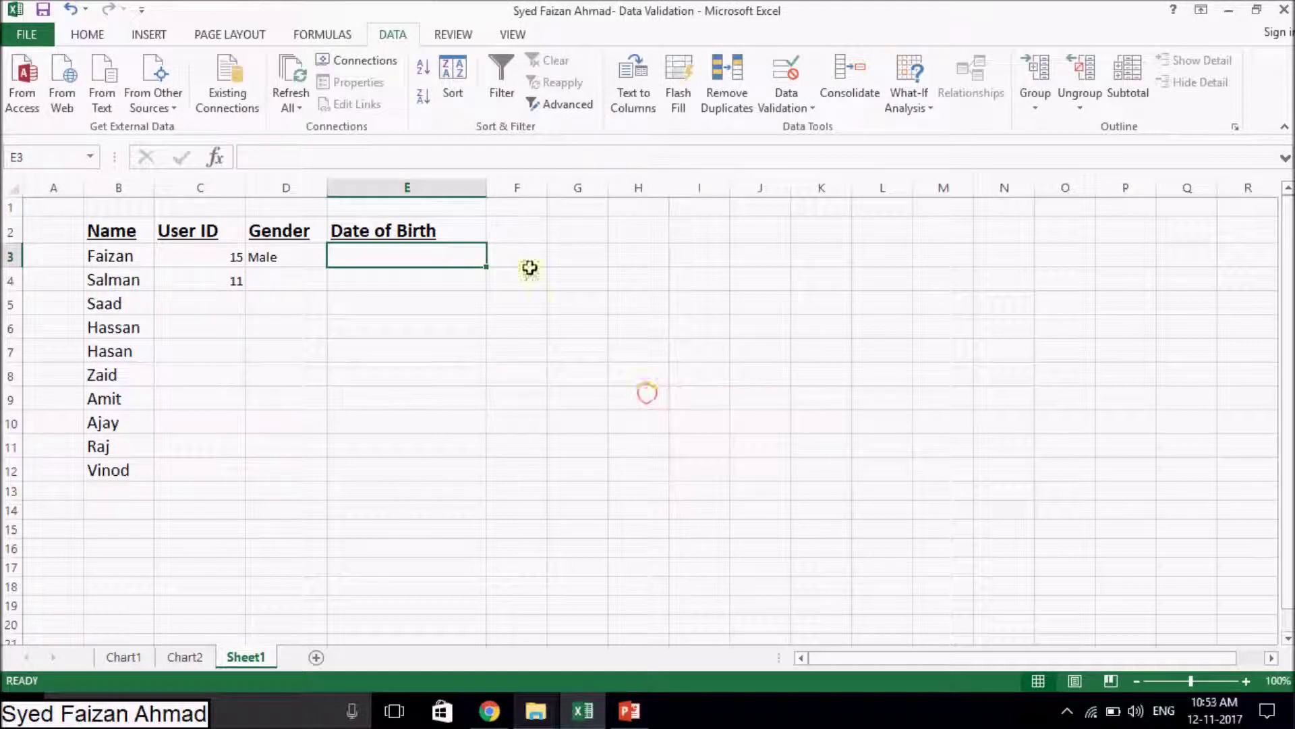
- Set E3's input message to 'Date Validation applied', fixing the capital V
{"action": "left_click", "coordinate": [803, 63]}
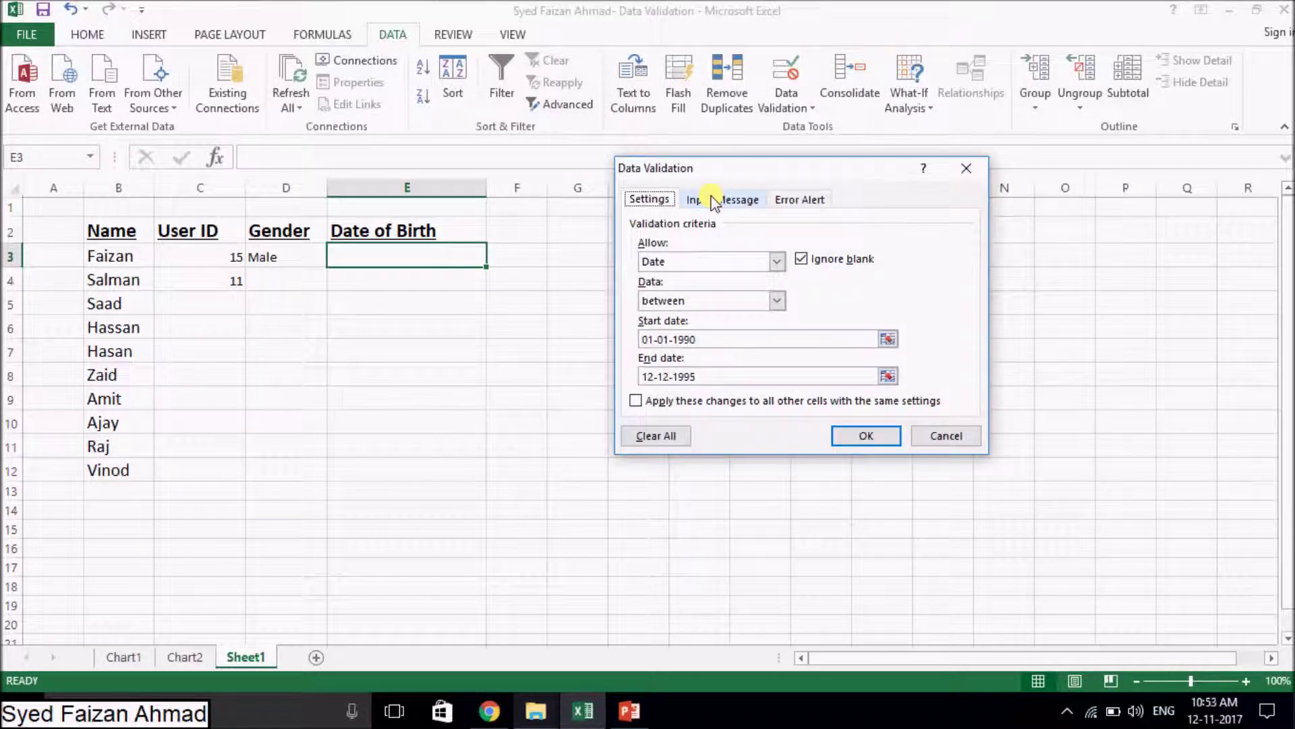
{"action": "left_click", "coordinate": [712, 198]}
{"action": "left_click", "coordinate": [672, 328]}
{"action": "type", "text": "Data validation "}
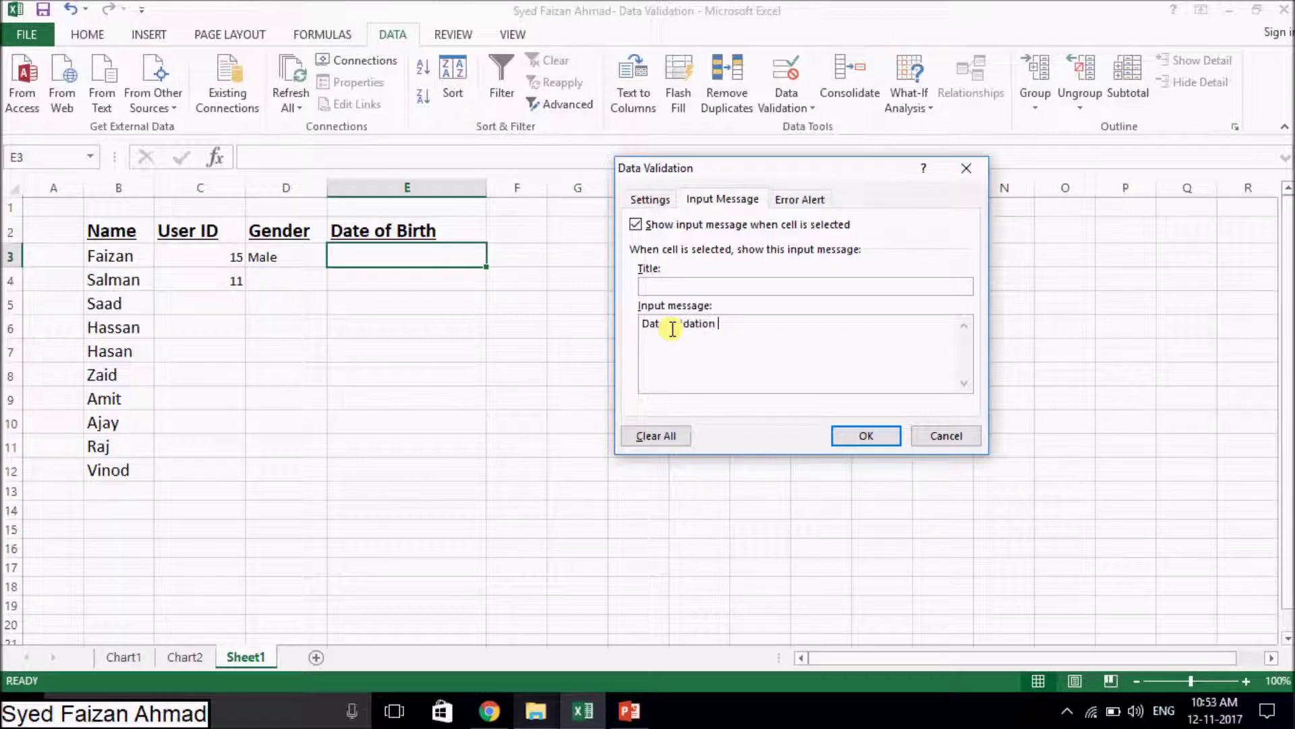
{"action": "type", "text": "applied"}
{"action": "left_click", "coordinate": [661, 324]}
{"action": "key", "text": "BackSpace"}
{"action": "type", "text": "e"}
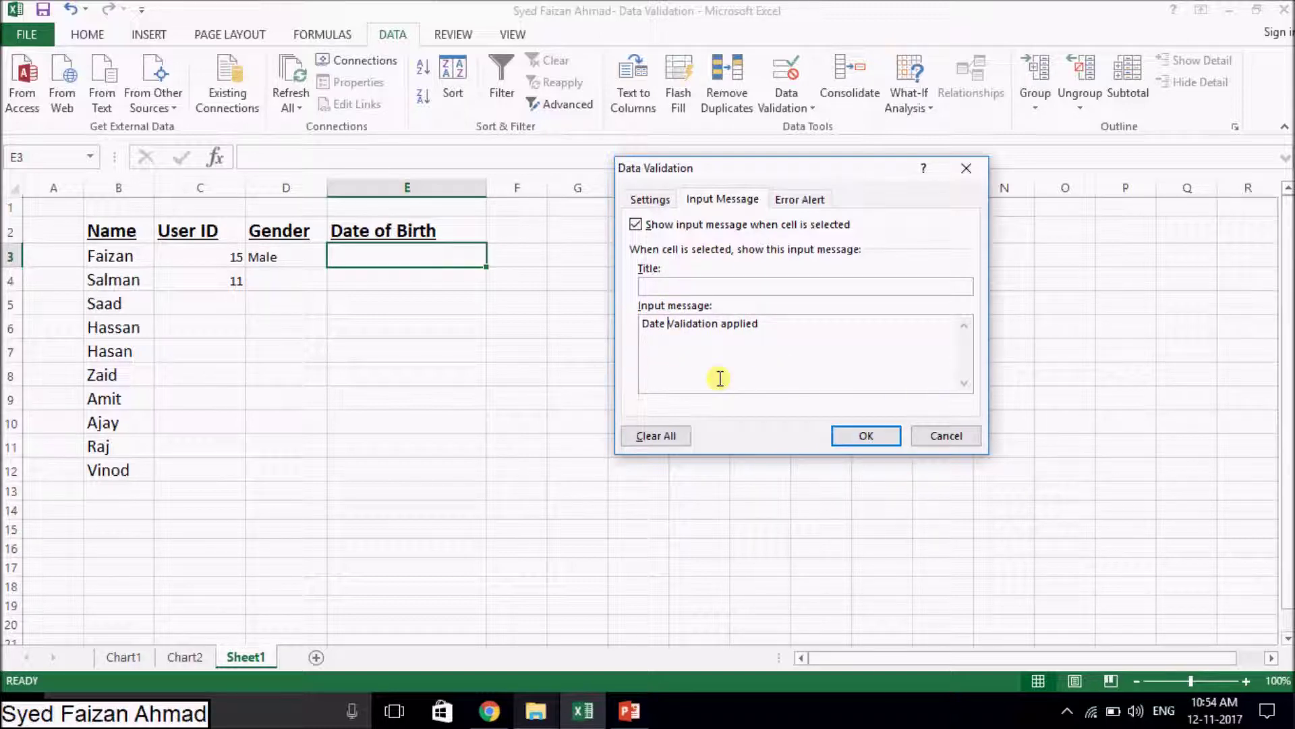
{"action": "left_click", "coordinate": [855, 440]}
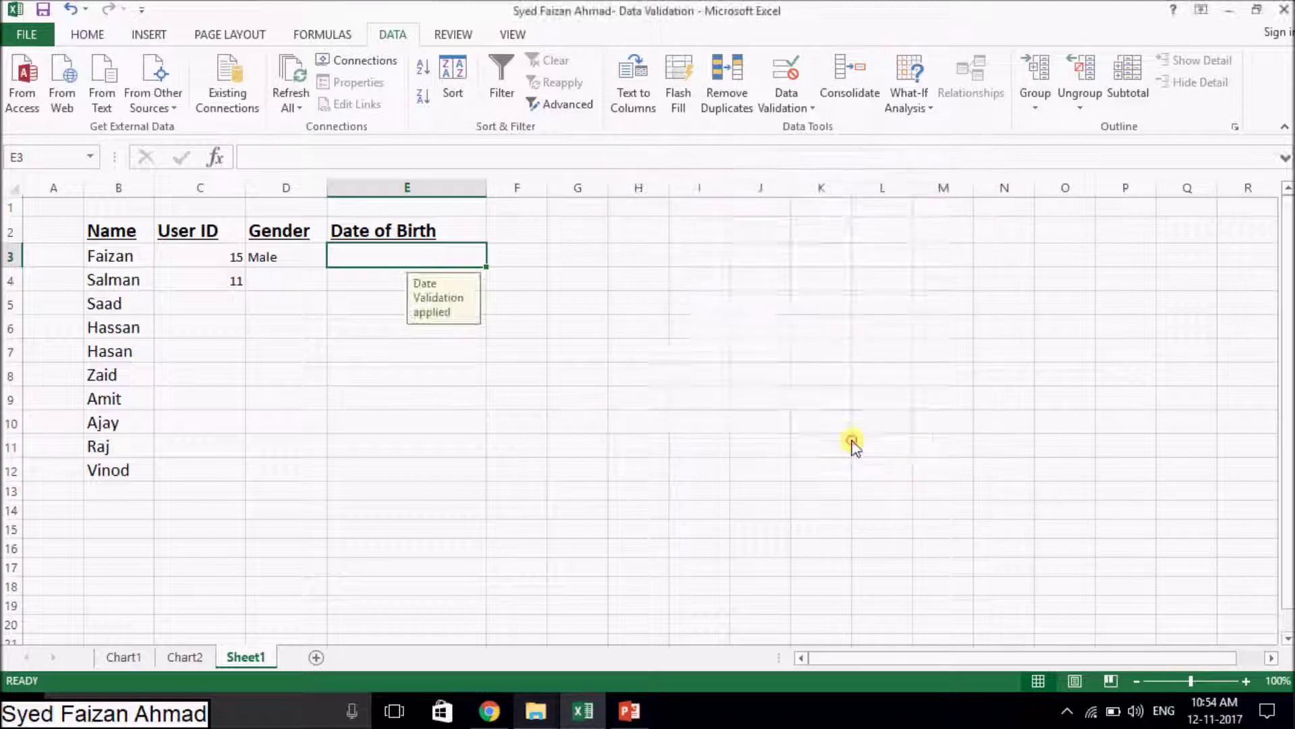
- Reselect E3 to see its input message, then reopen its validation settings
{"action": "left_click", "coordinate": [370, 283]}
{"action": "left_click", "coordinate": [414, 254]}
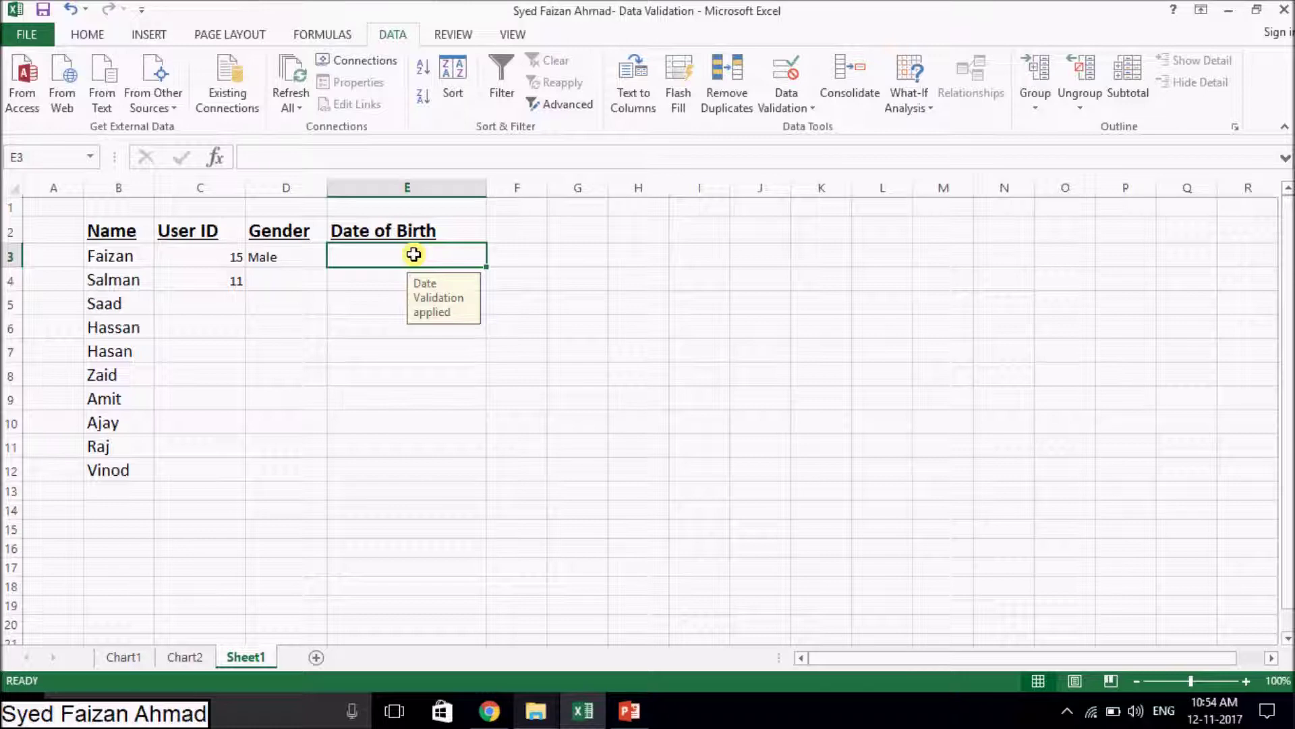
{"action": "left_click", "coordinate": [786, 78]}
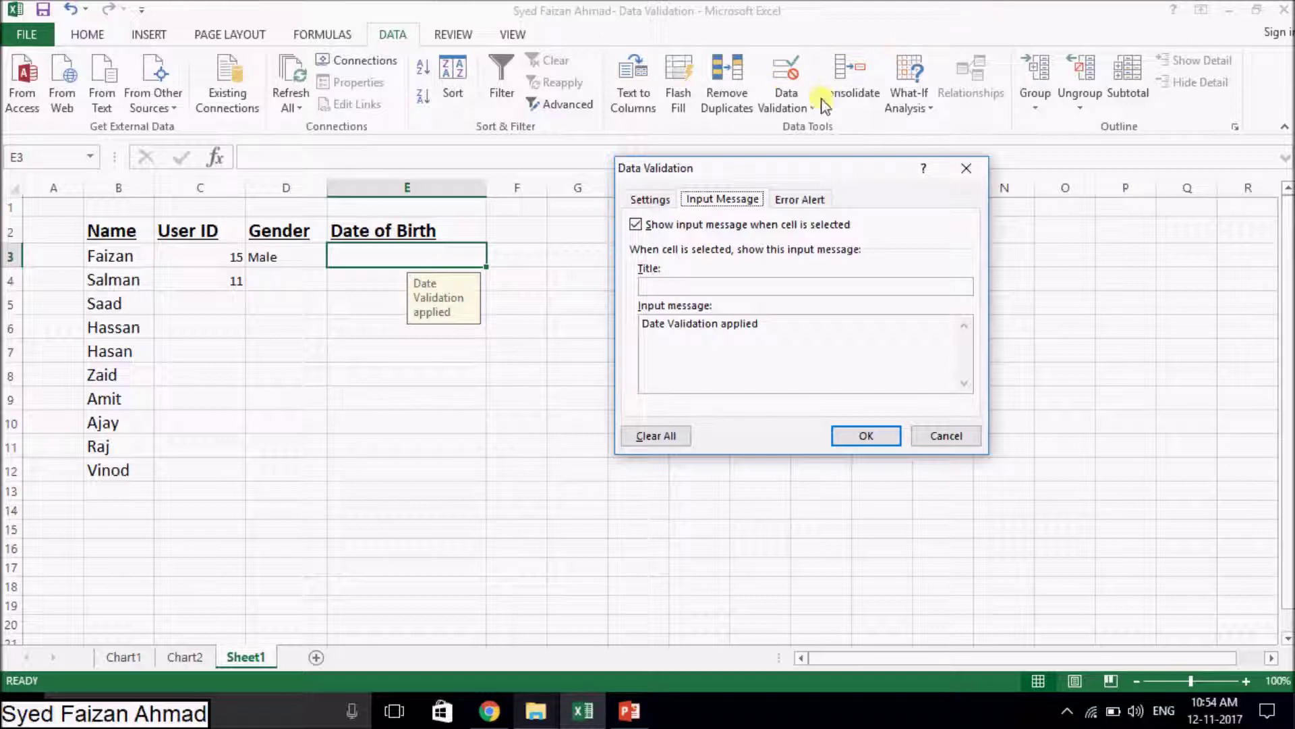
- Set E3's error alert message to 'Date Between 01-01-90 to 12-12-95'
{"action": "left_click", "coordinate": [810, 201]}
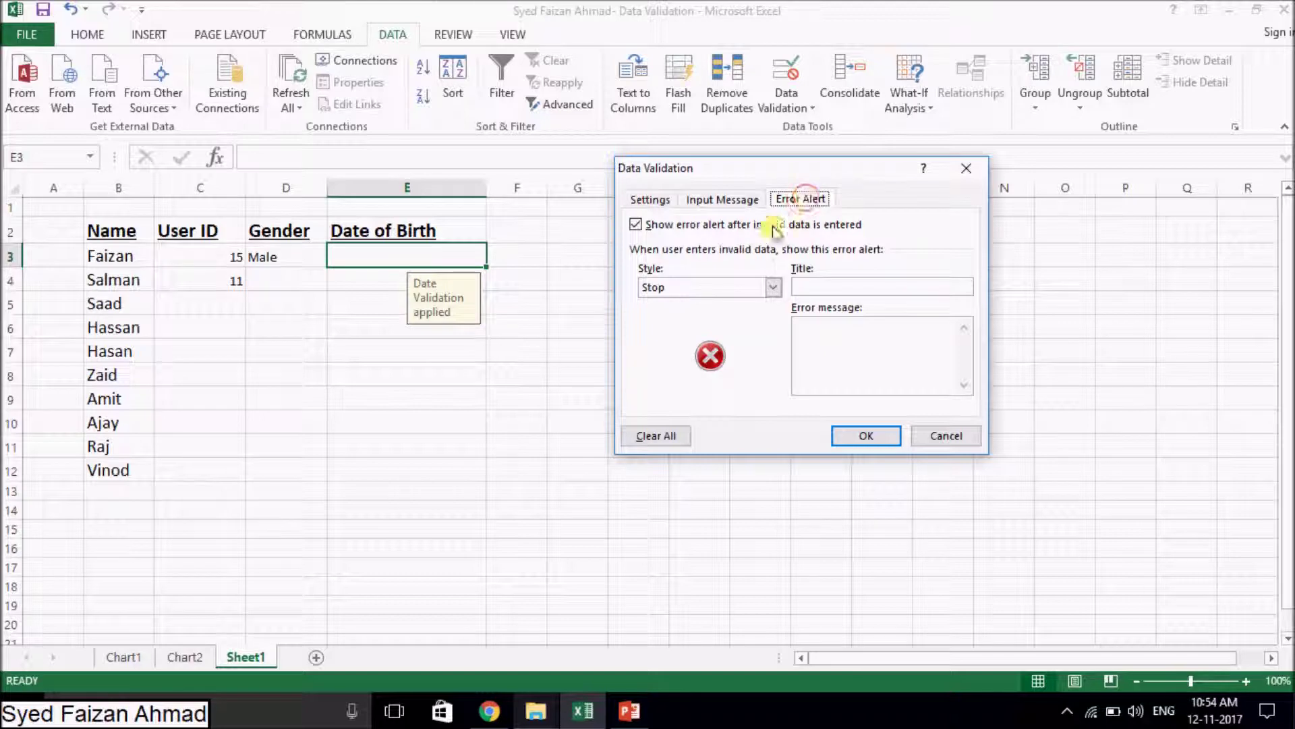
{"action": "left_click", "coordinate": [864, 326]}
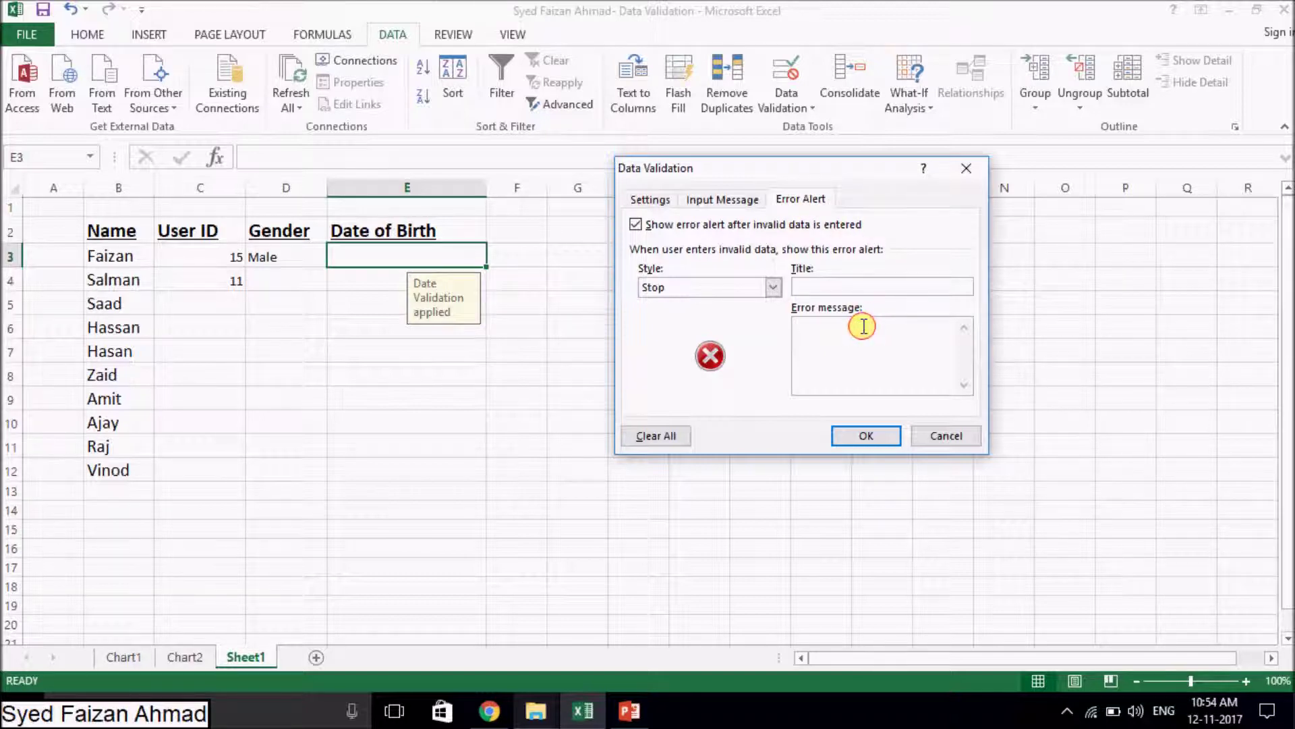
{"action": "type", "text": "Date "}
{"action": "type", "text": "Between 01"}
{"action": "type", "text": "-01-"}
{"action": "type", "text": "90 to "}
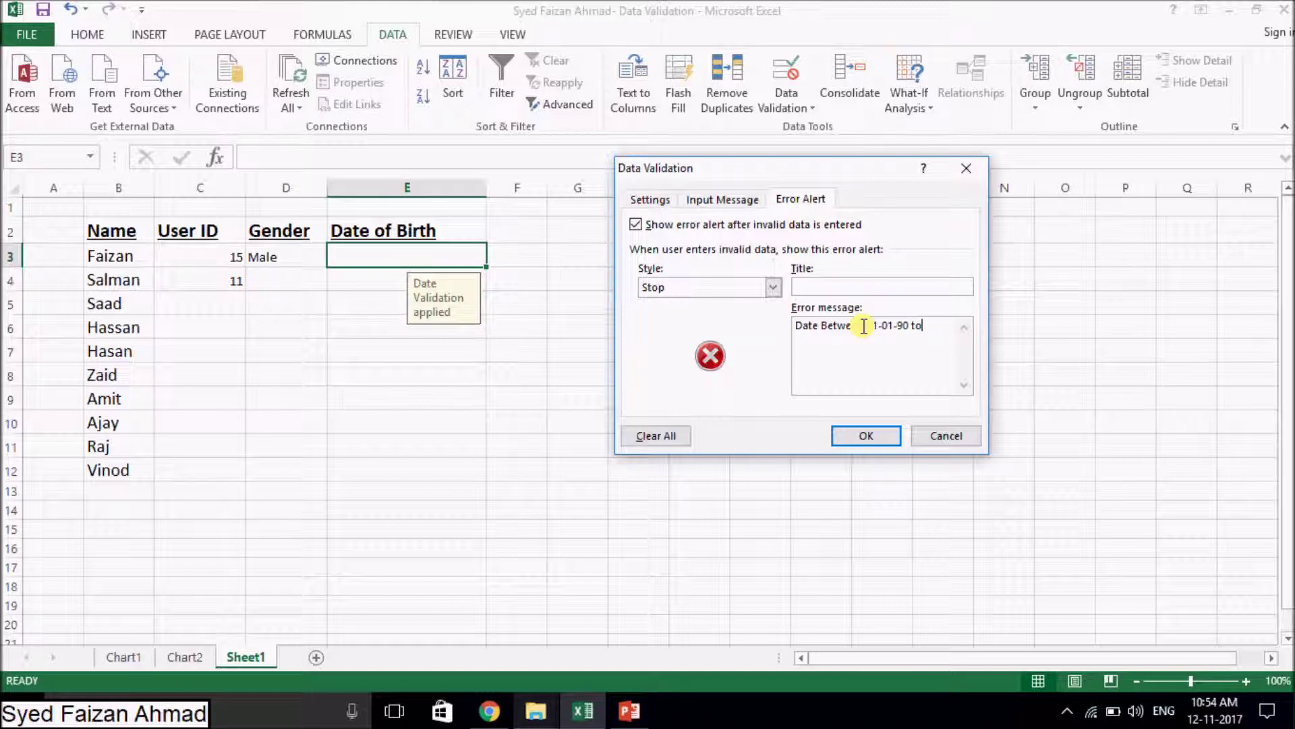
{"action": "type", "text": "12-"}
{"action": "type", "text": "12-95"}
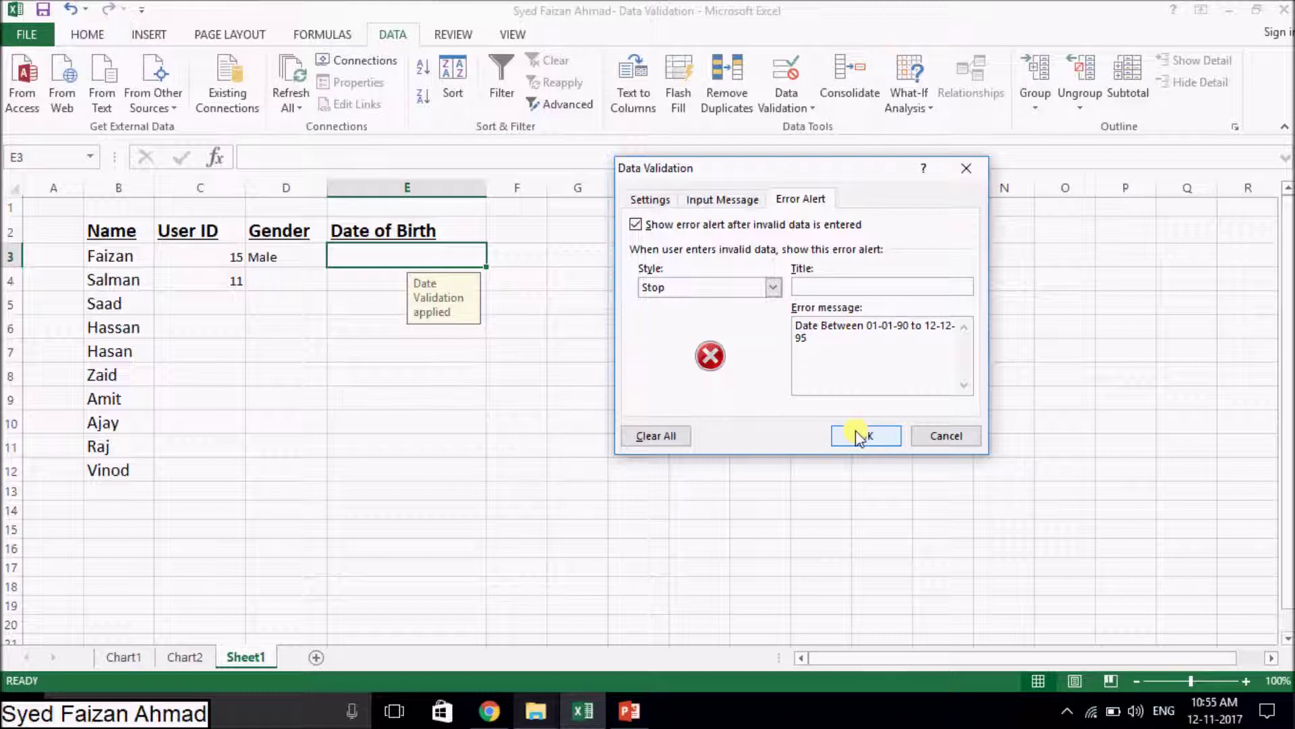
{"action": "left_click", "coordinate": [865, 436]}
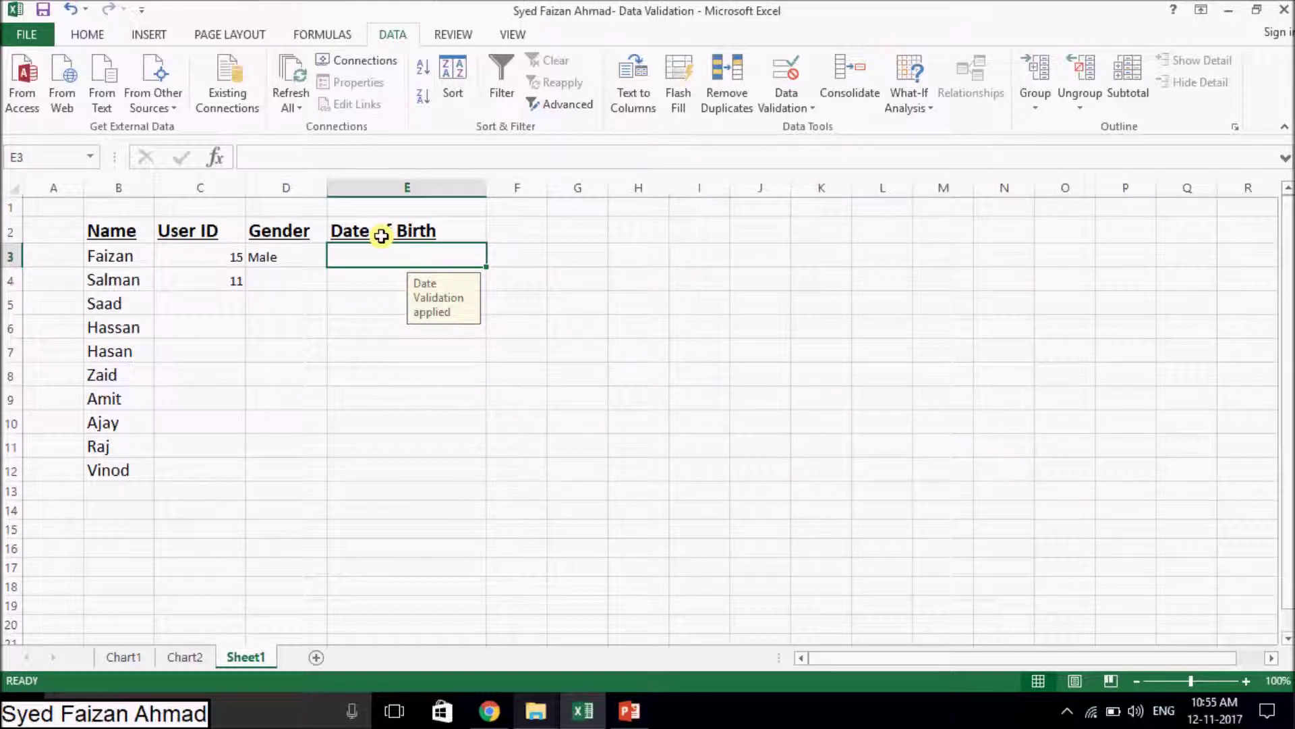
{"action": "type", "text": "12-12-96"}
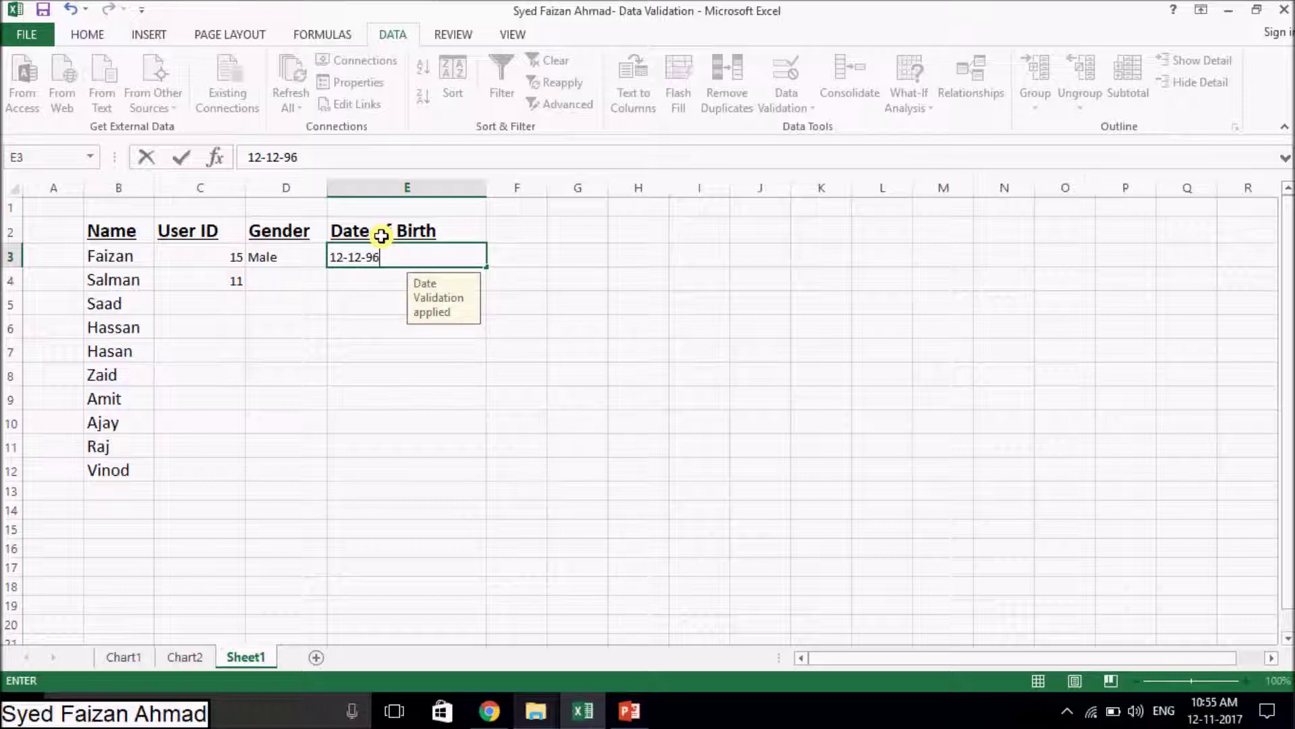
{"action": "key", "text": "Return"}
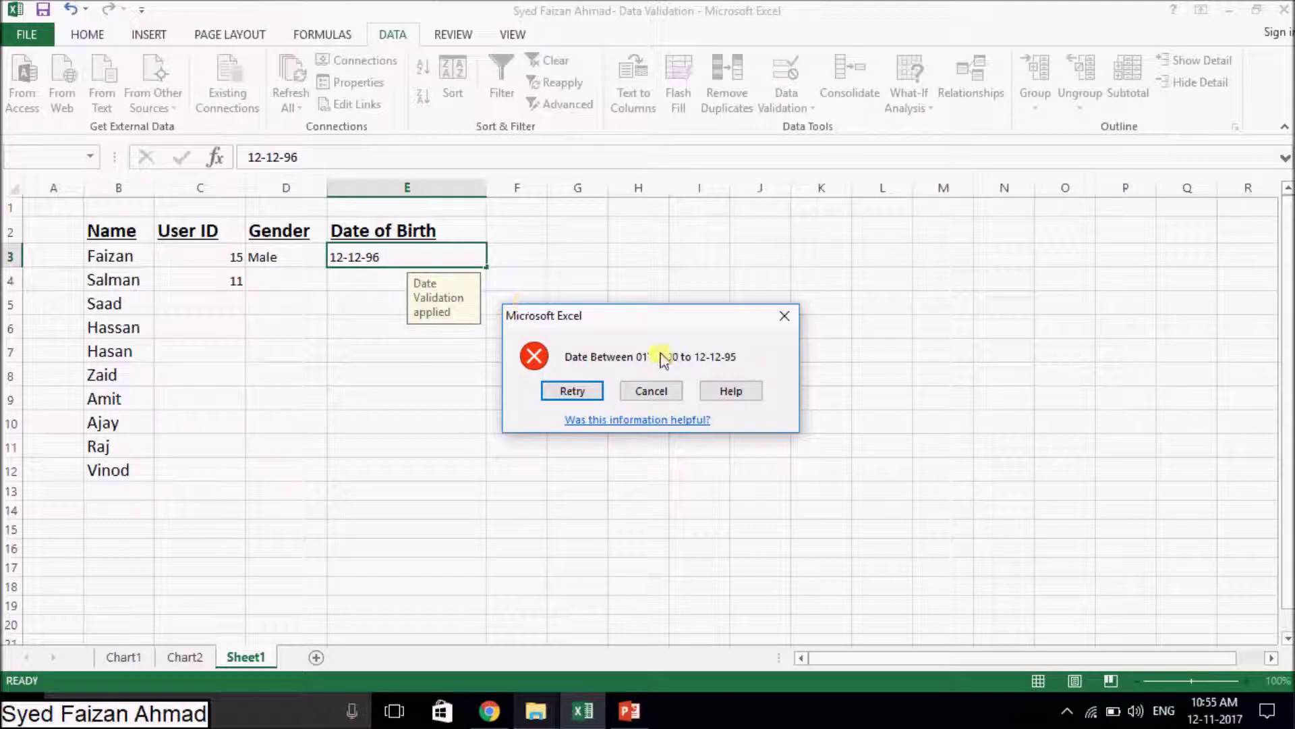
{"action": "left_click", "coordinate": [681, 390]}
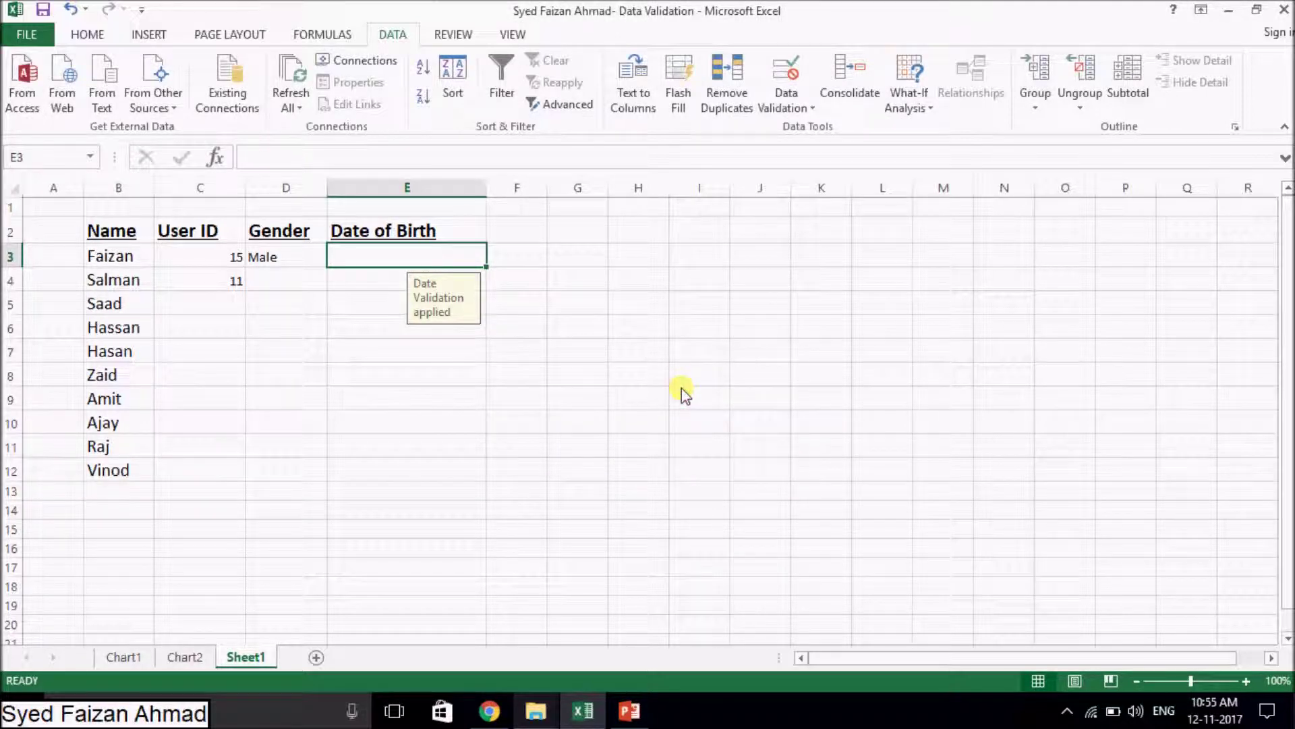